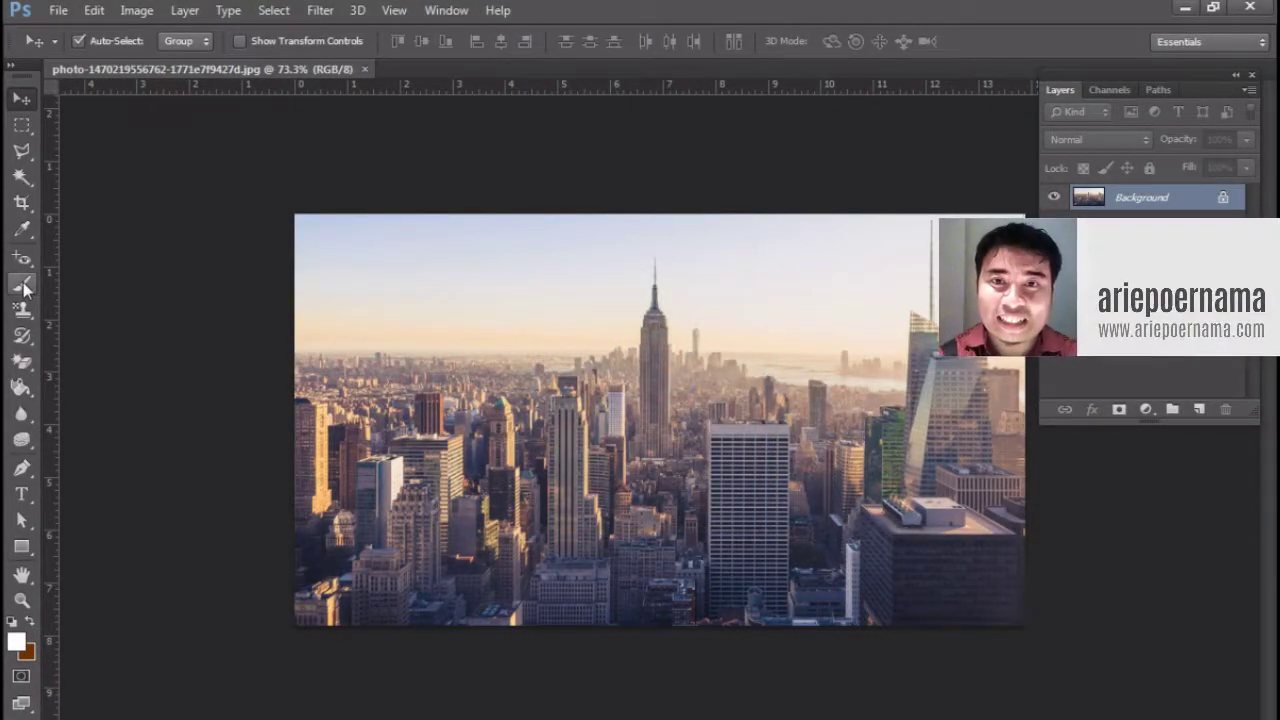
Set up the Brush tool with a soft round tip enlarged to 400 px
click(32, 294)
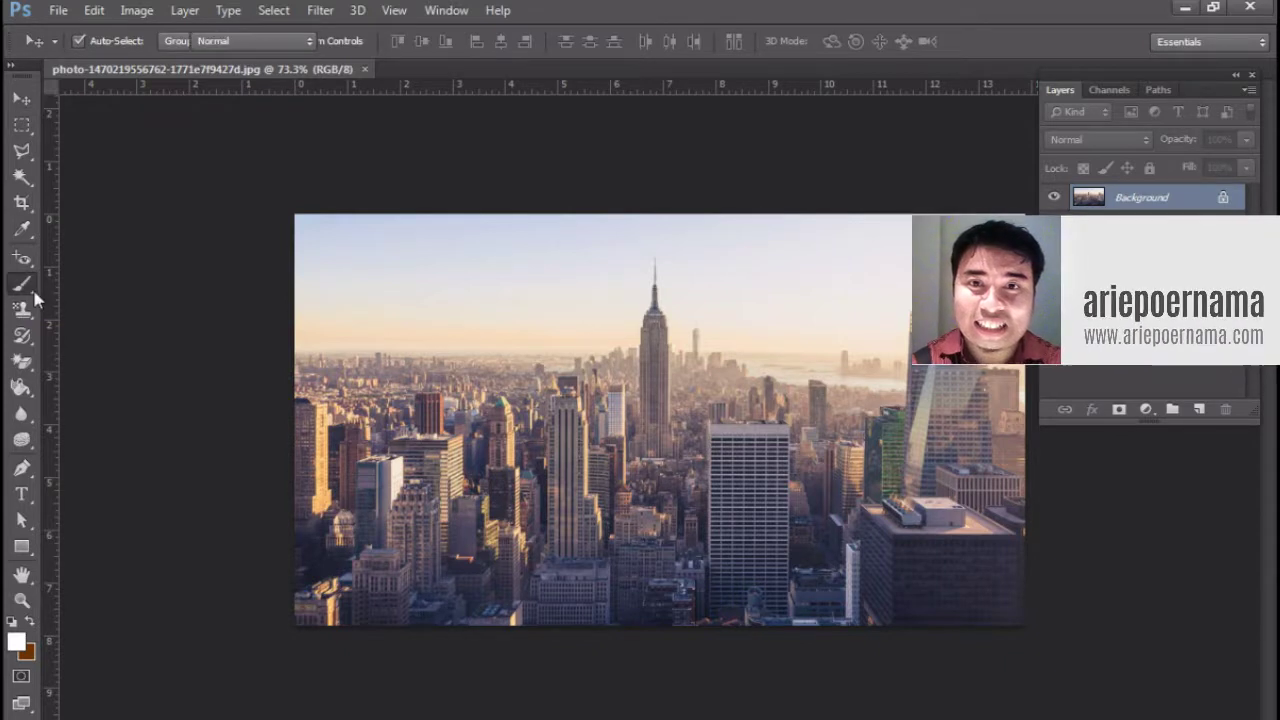
right_click(35, 294)
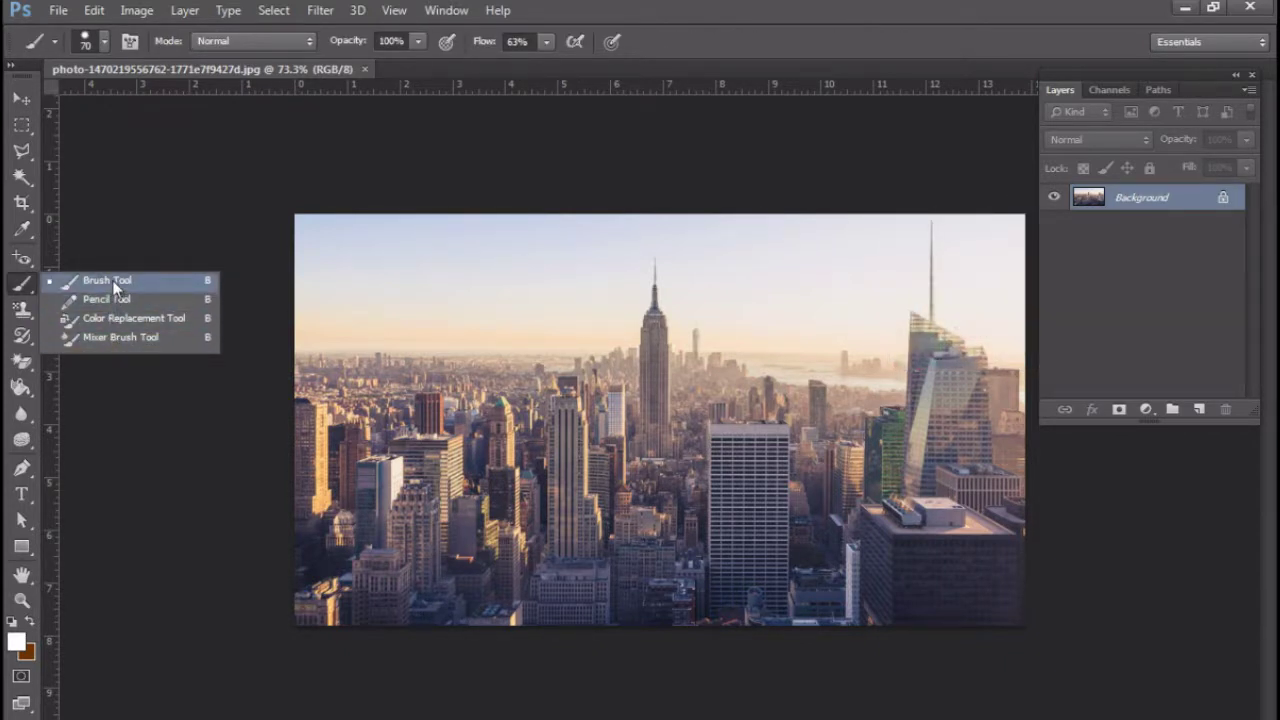
click(112, 280)
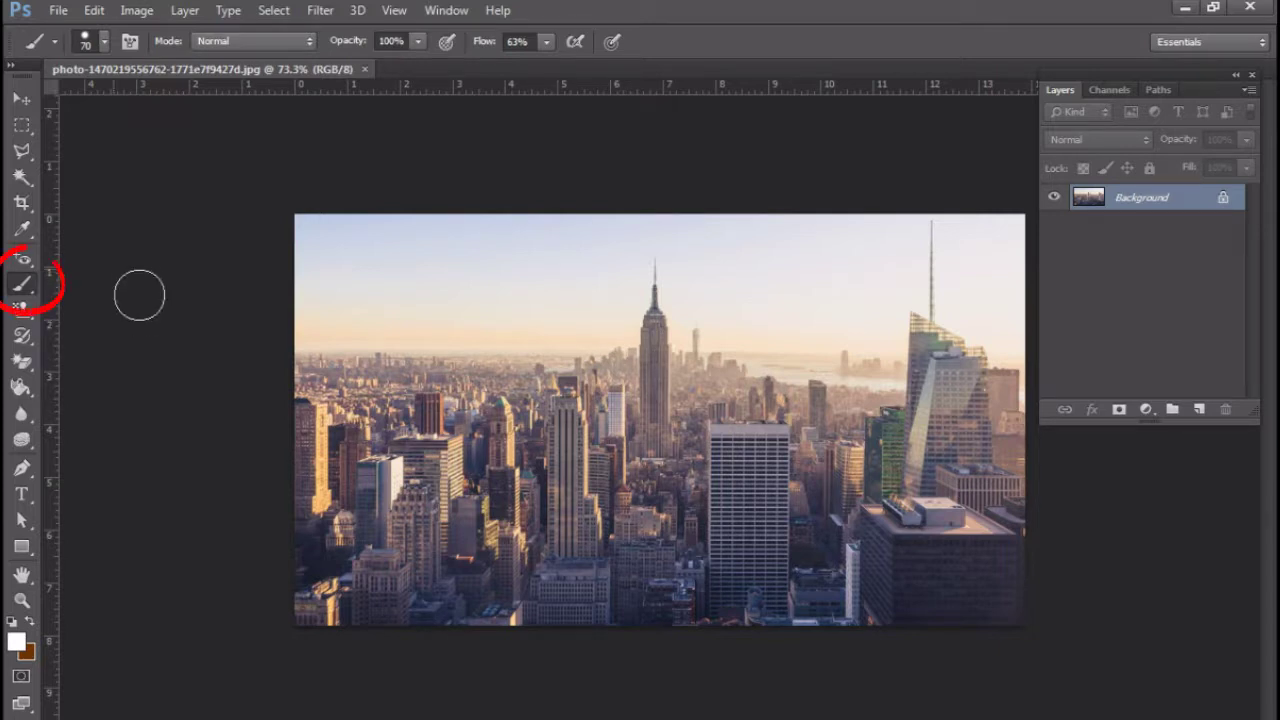
click(104, 44)
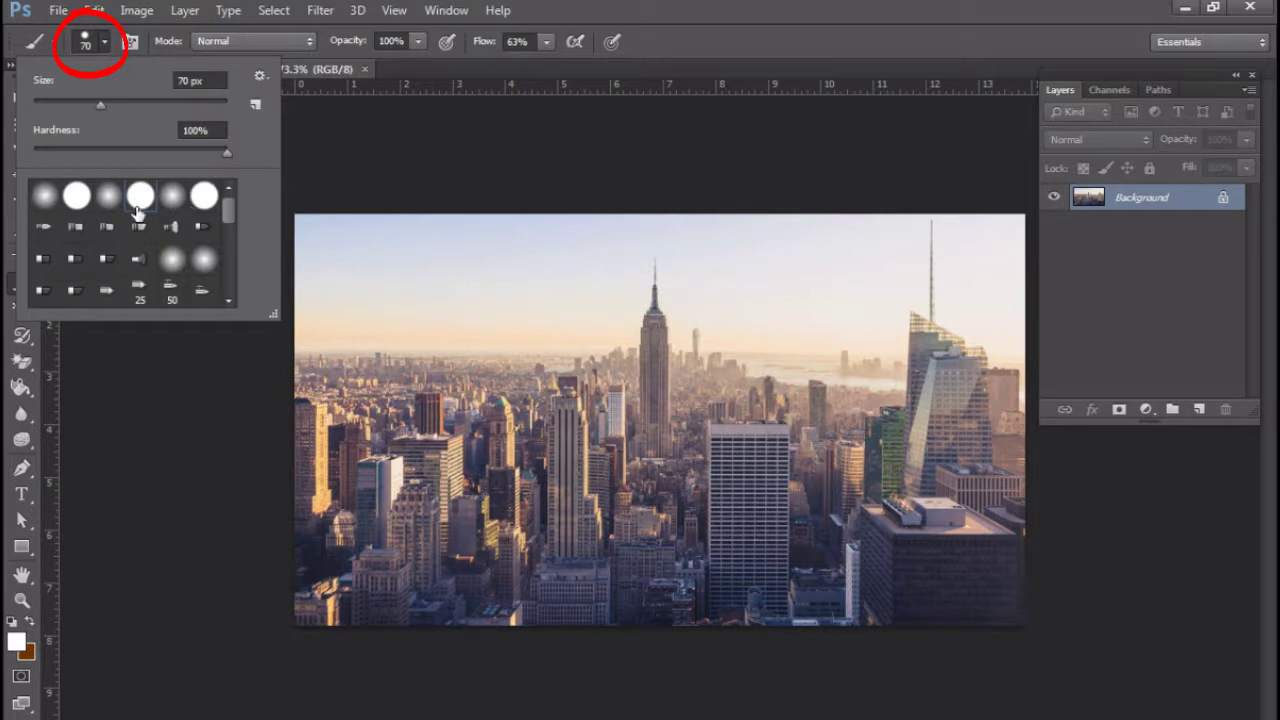
mouse_move(230, 206)
mouse_down()
mouse_move(234, 288)
mouse_move(244, 190)
mouse_up()
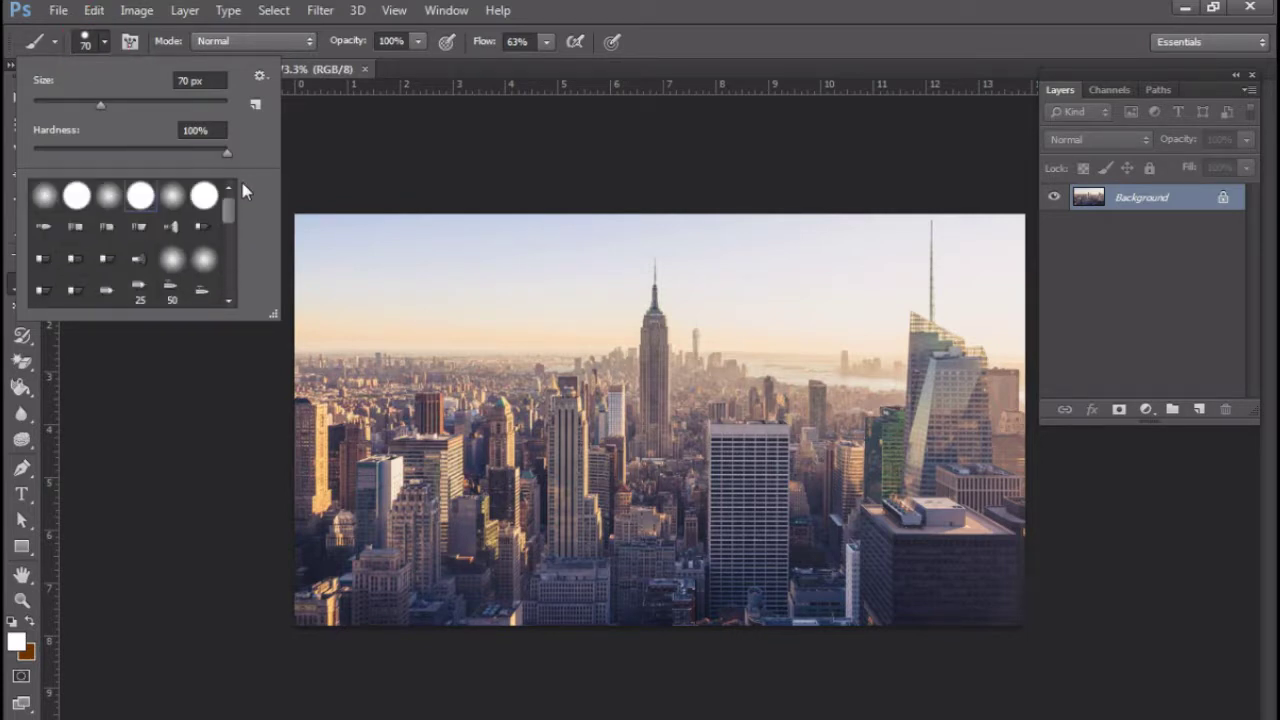
click(110, 196)
click(345, 166)
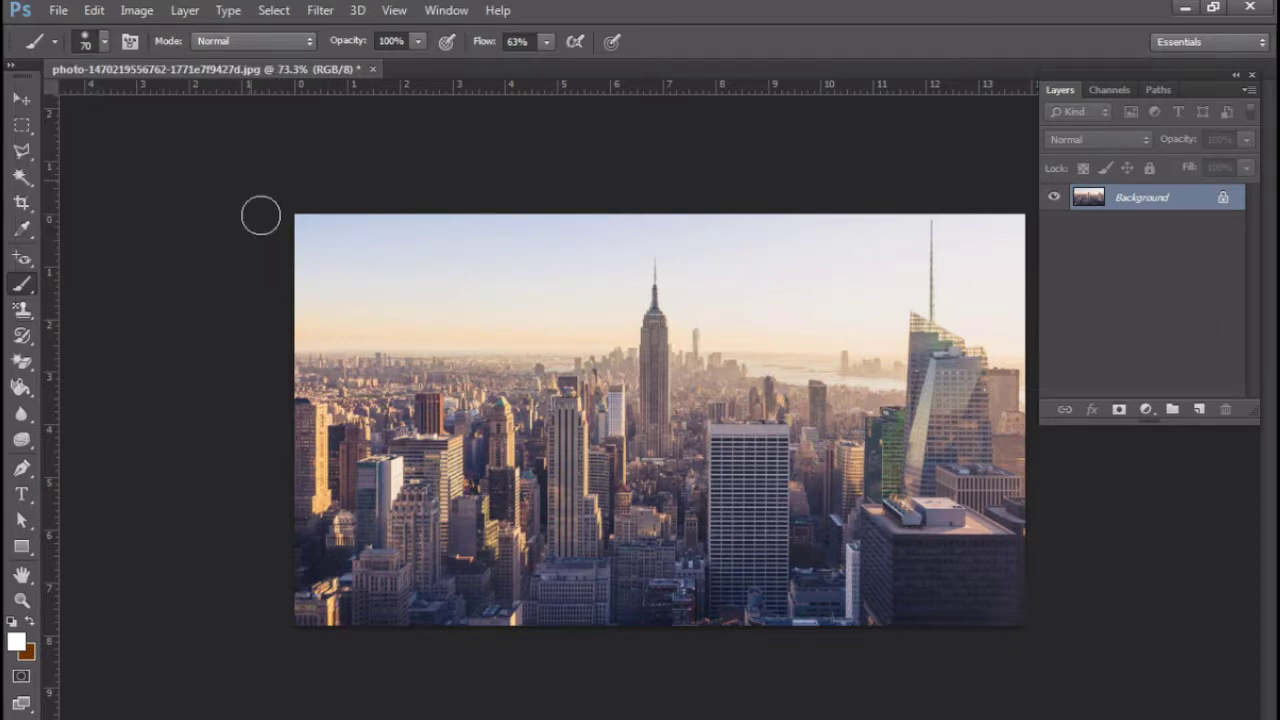
key(bracketright)
key(bracketright)
key(bracketright)
key(bracketright)
key(bracketright)
key(bracketright)
key(bracketright)
key(bracketright)
key(bracketright)
key(bracketright)
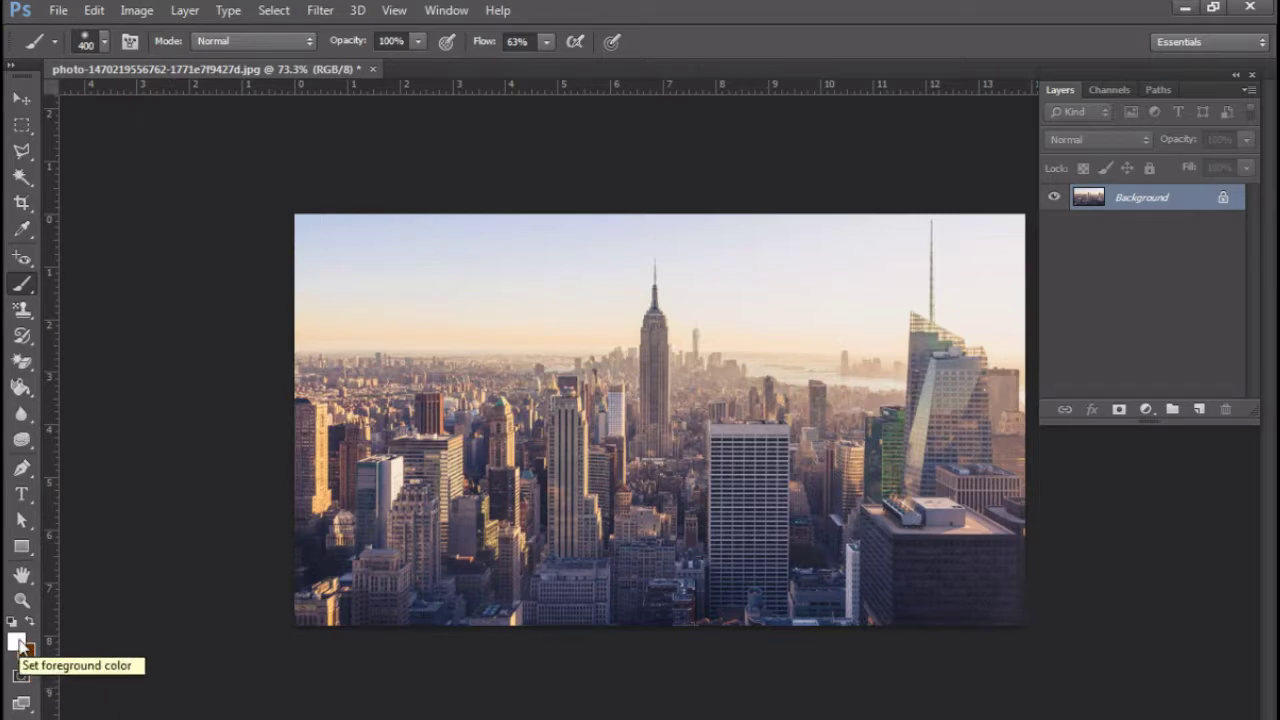
Sample a grey-mauve (#7c656d) from the photo's buildings as the foreground colour
click(16, 642)
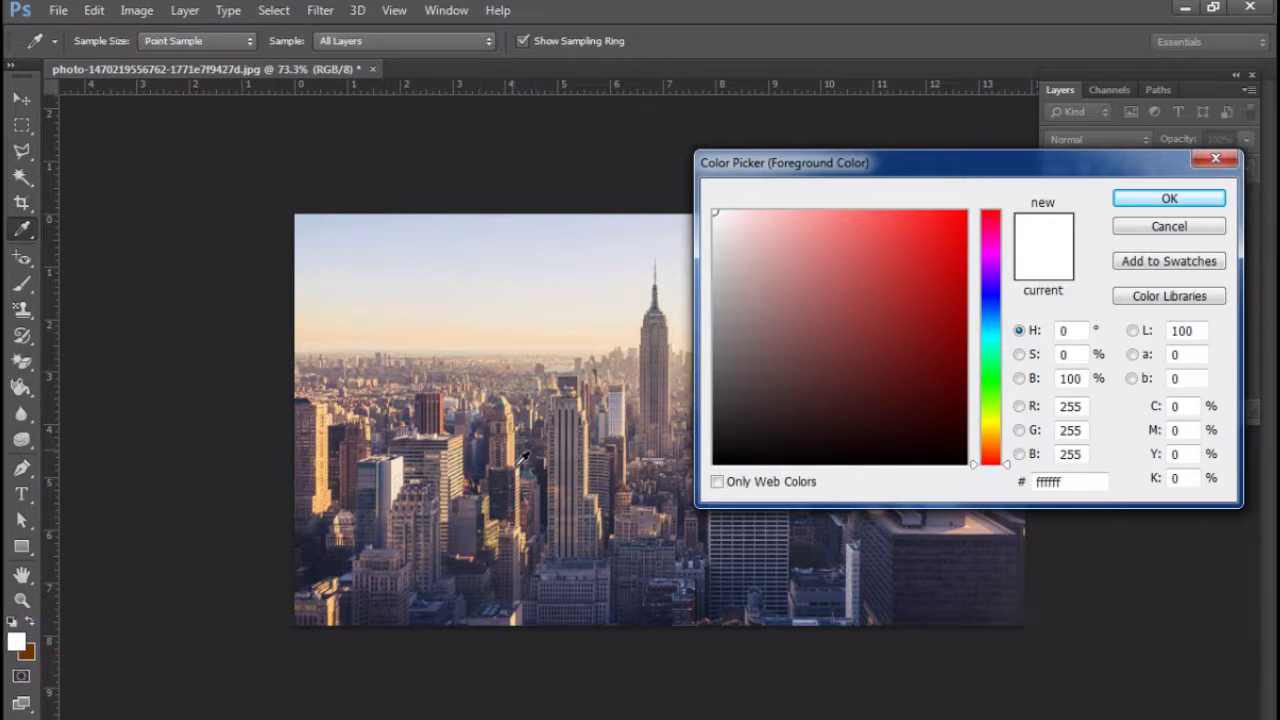
drag(517, 452, 516, 437)
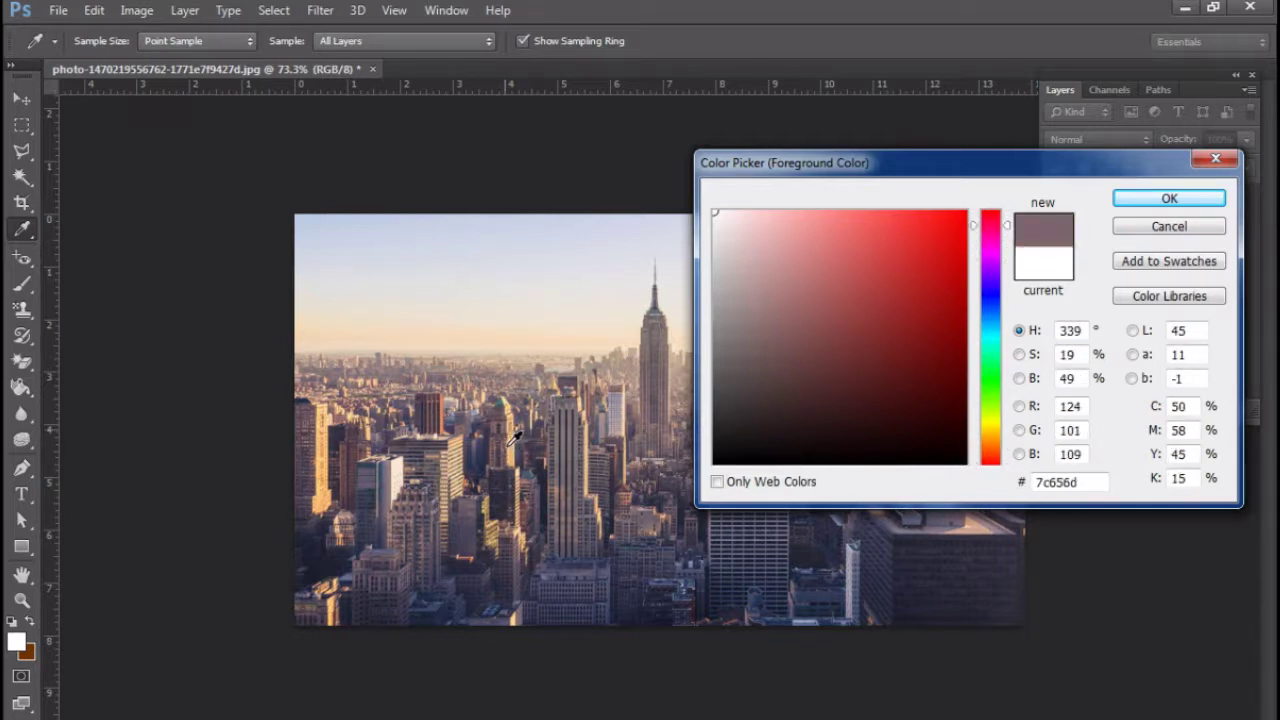
click(1169, 198)
Paint a trial mauve stroke along the photo's bottom, undo it, and add an empty layer
key(b)
drag(290, 685, 1279, 708)
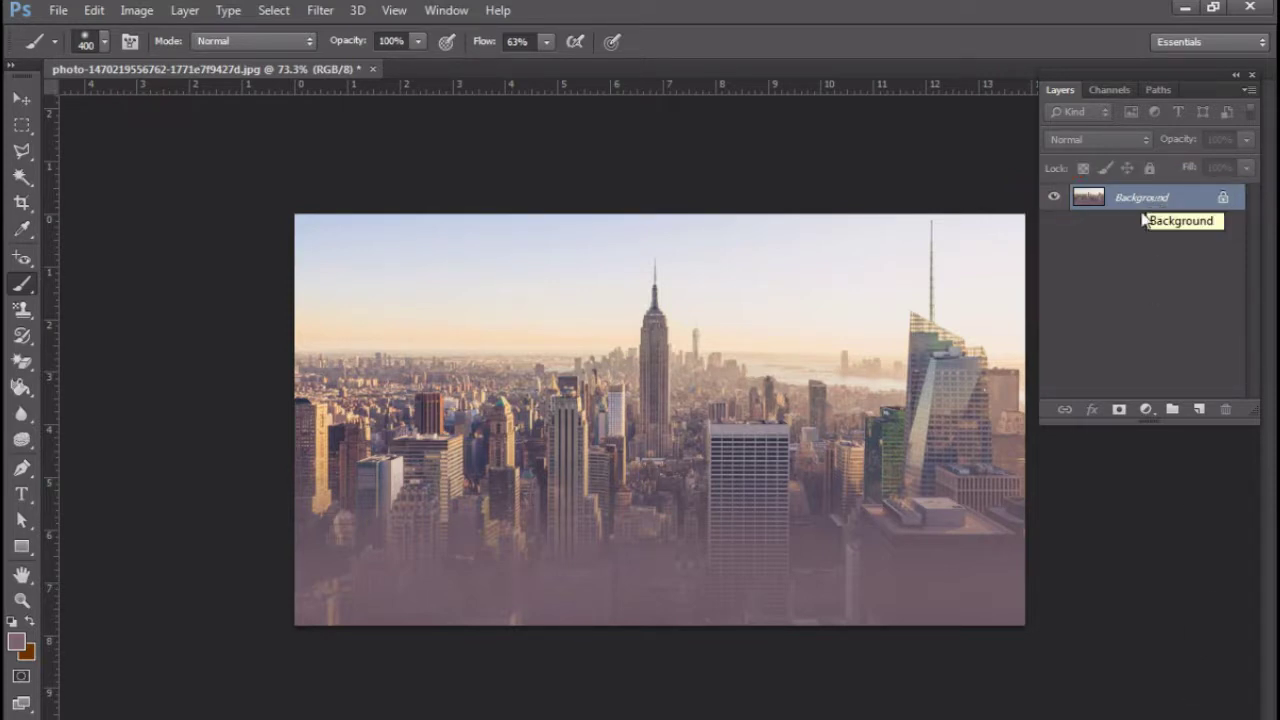
key(ctrl+z)
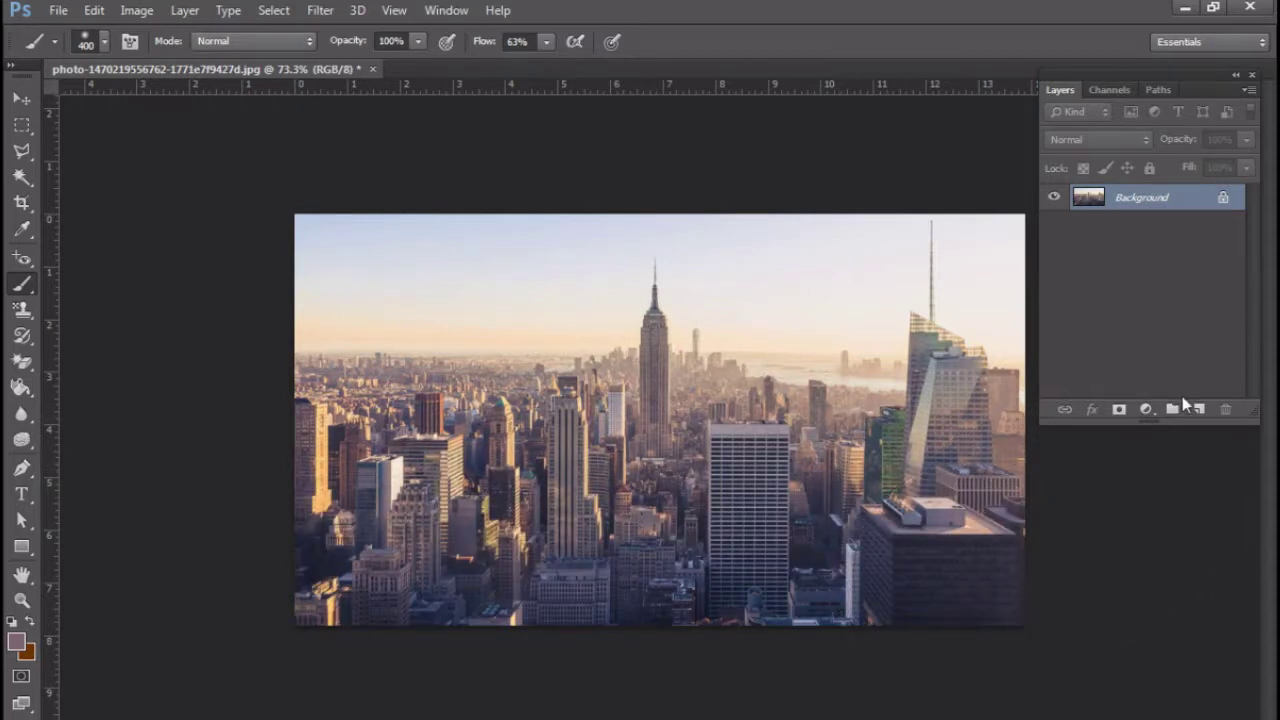
click(1199, 409)
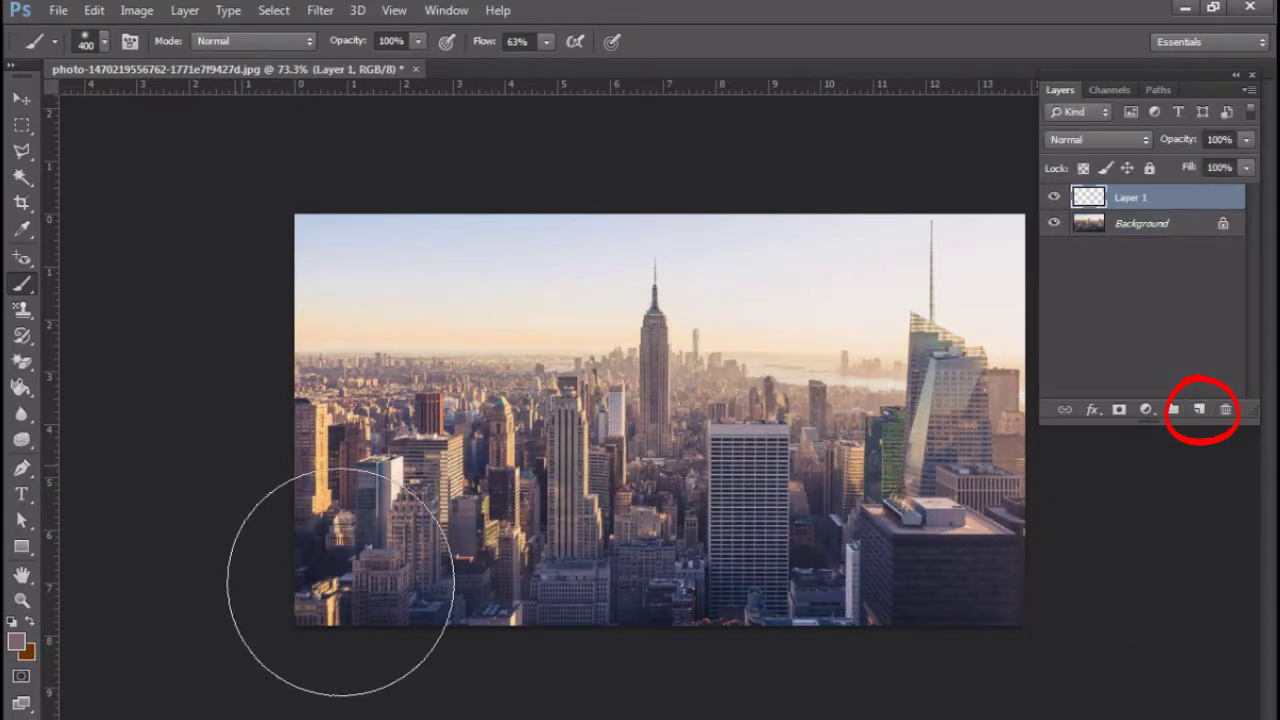
Brush a mauve haze across the bottom on Layer 1, lower its fill to 71%, and add Layer 2
drag(251, 691, 1268, 691)
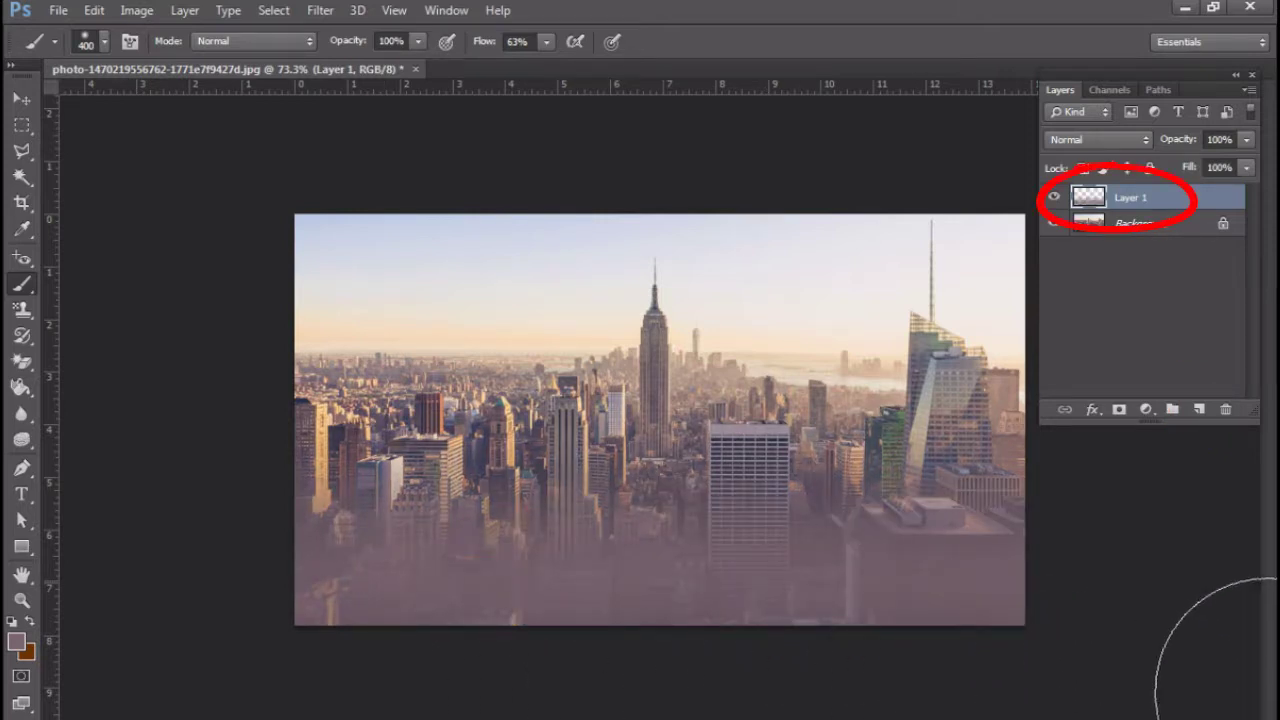
click(1247, 167)
drag(1210, 203, 1213, 200)
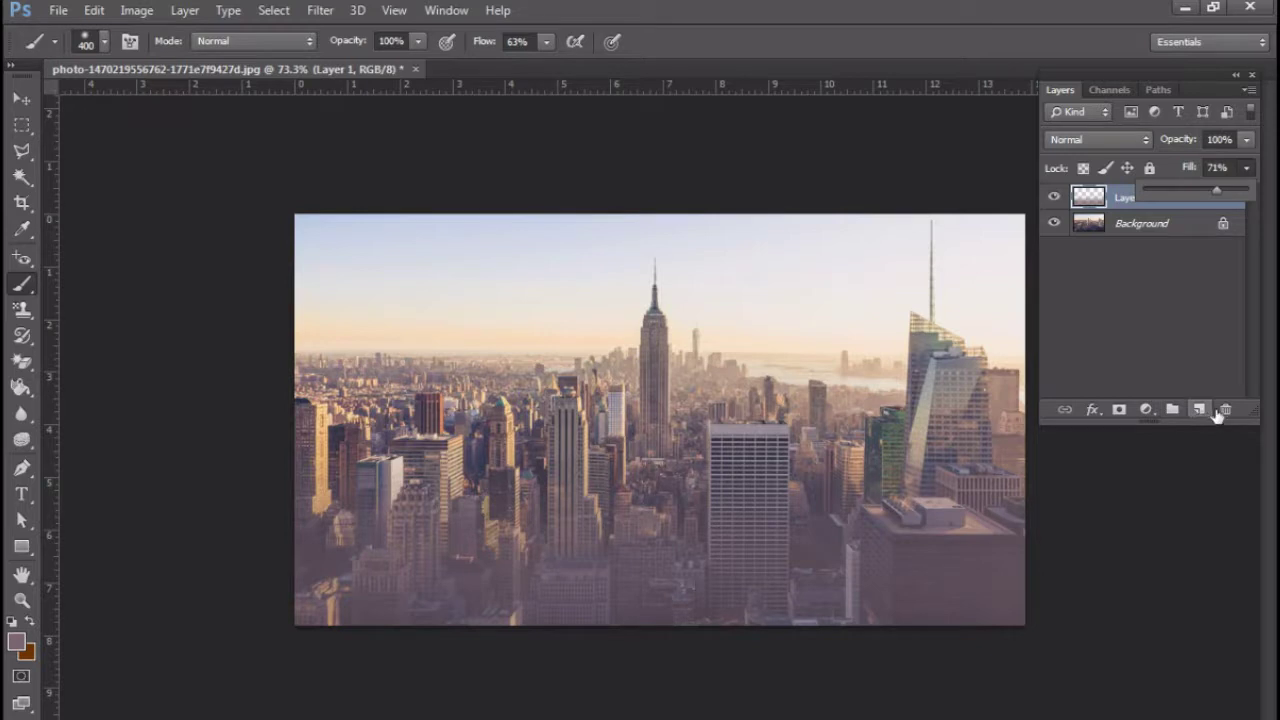
click(1199, 410)
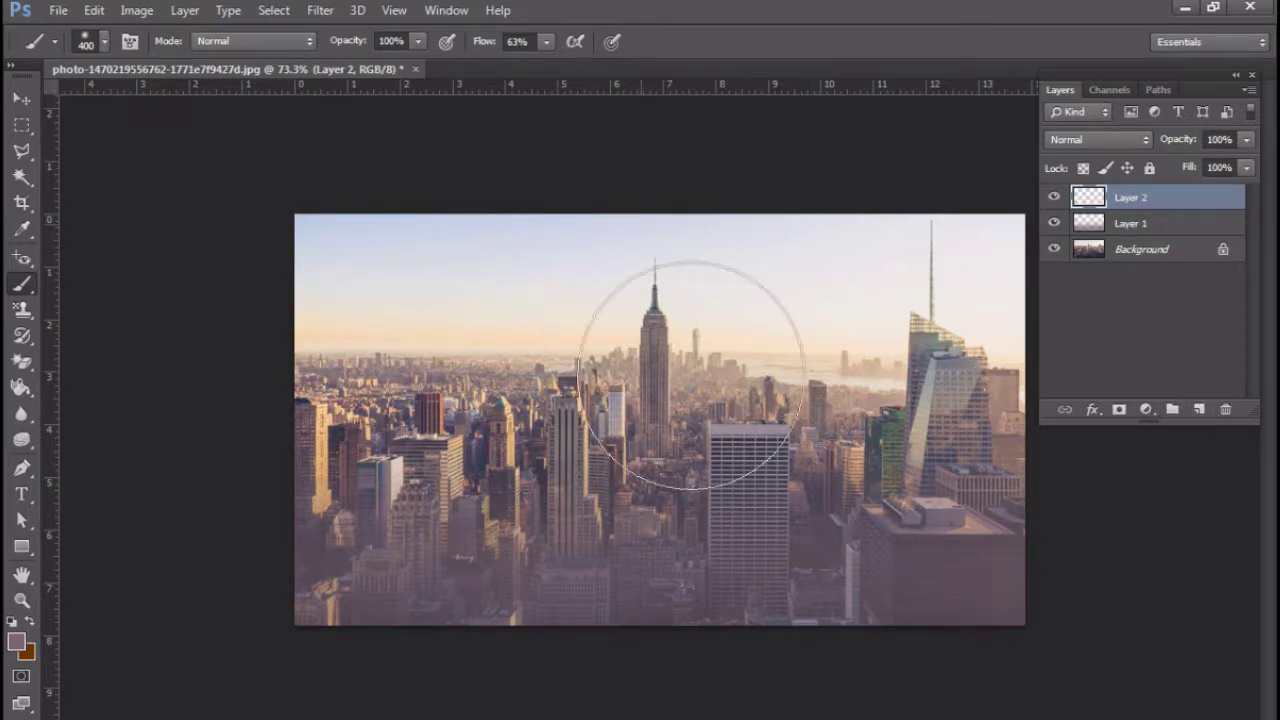
Sample an orange tone from the sky as the foreground colour
click(17, 646)
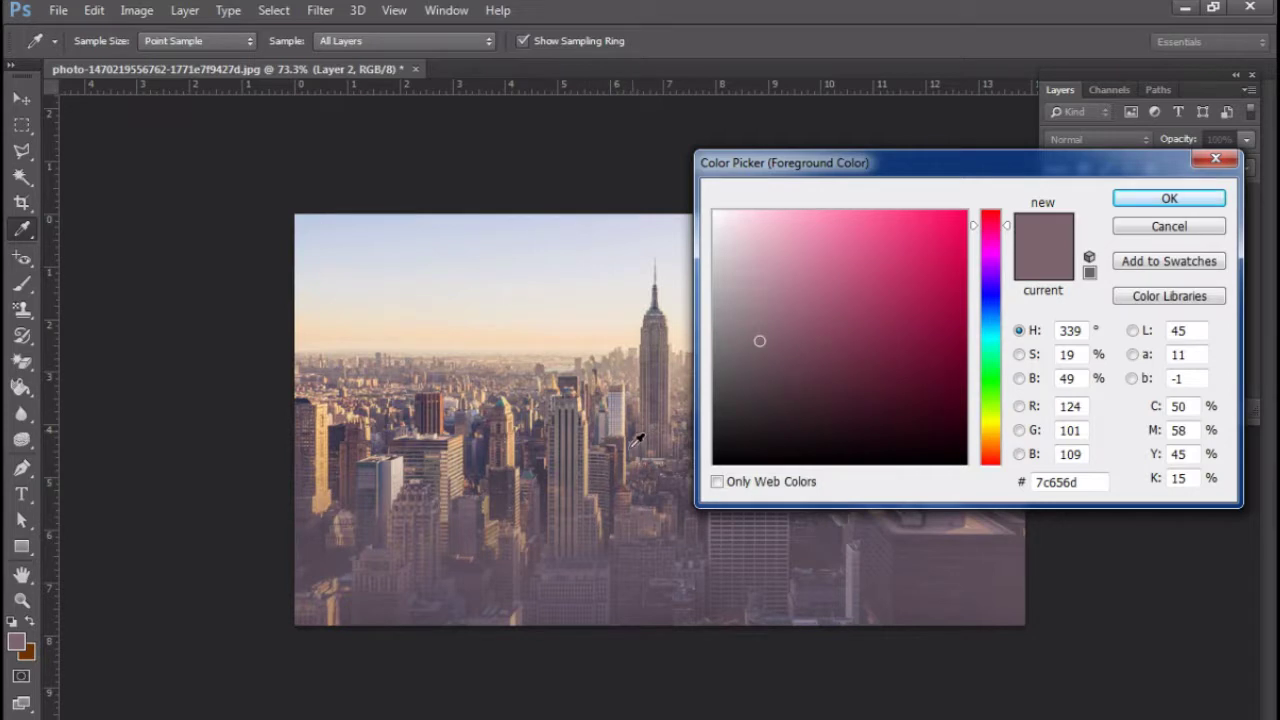
click(452, 416)
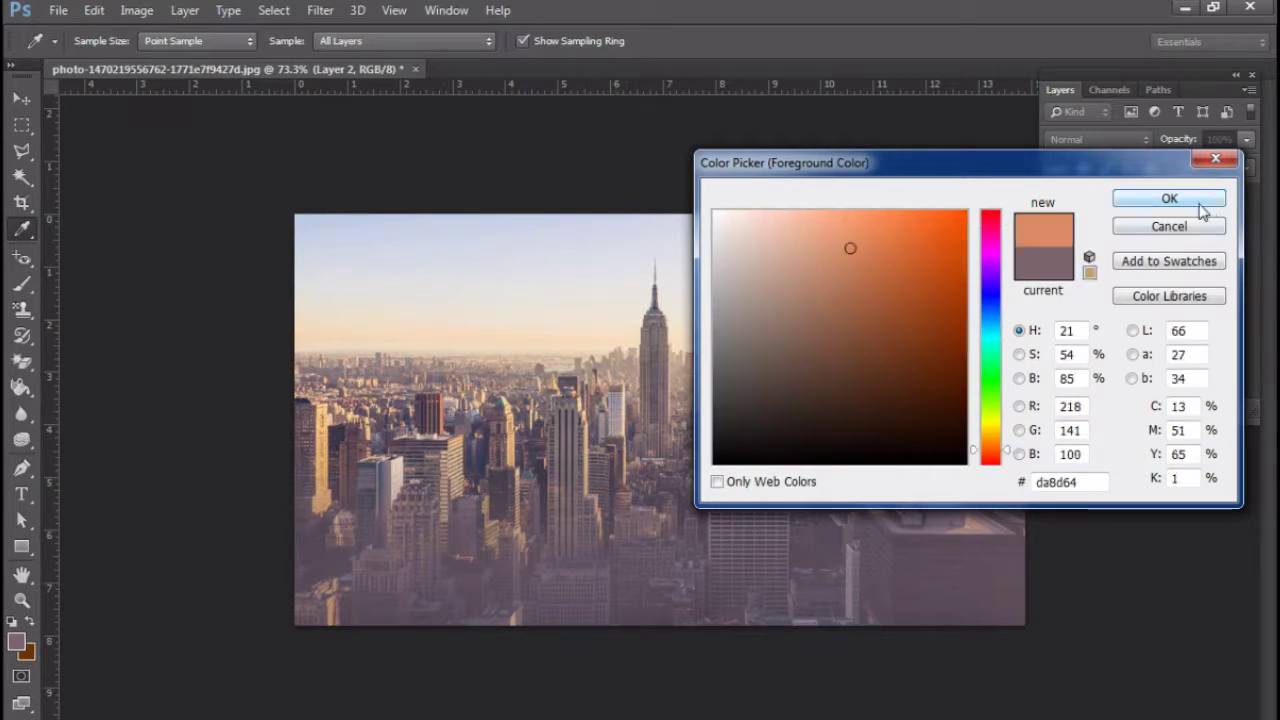
click(1167, 199)
Paint an orange haze across the bottom with a 600 px brush and set Layer 2's fill to 61%
key(bracketright)
key(bracketright)
drag(421, 719, 1279, 719)
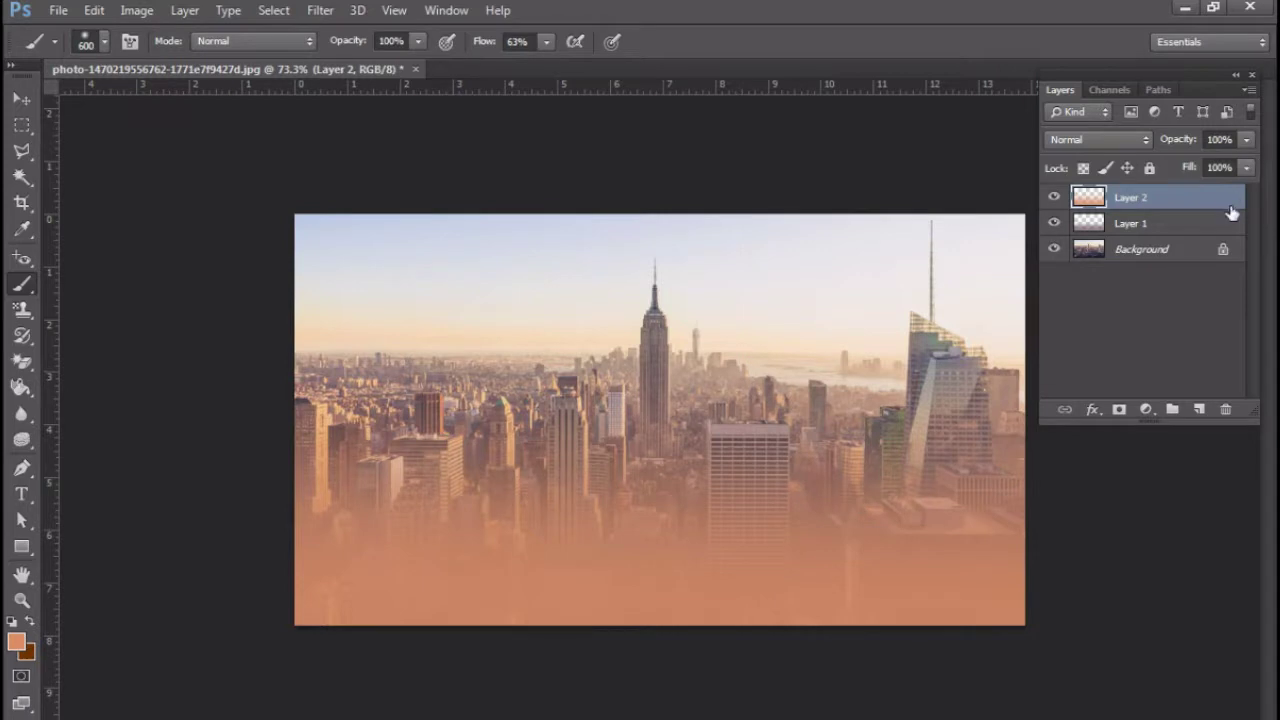
click(1248, 167)
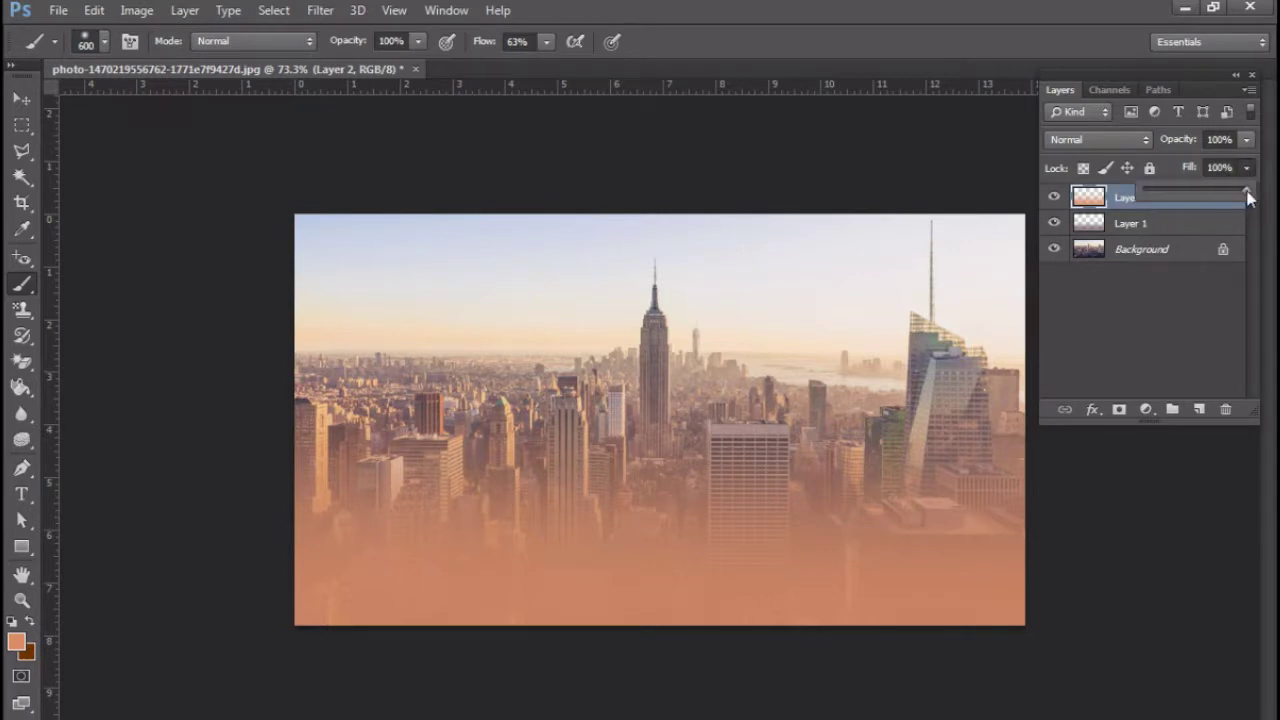
drag(1248, 196, 1211, 201)
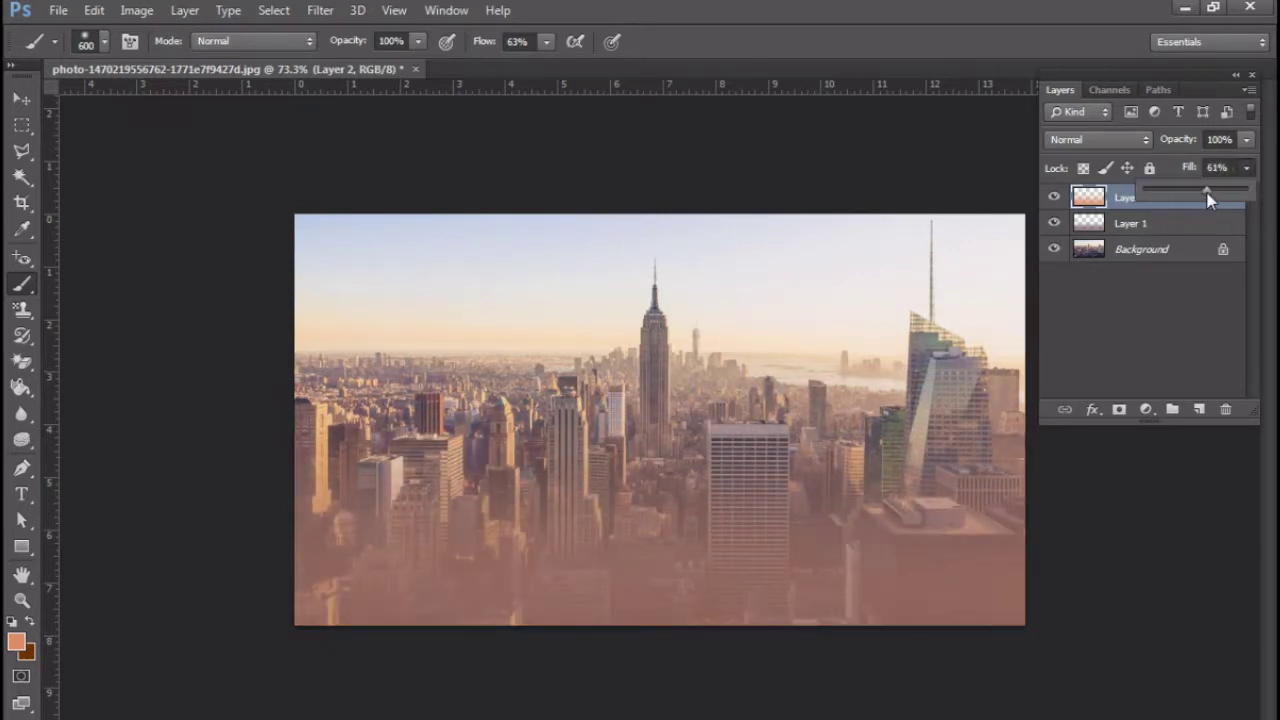
click(1160, 218)
click(1057, 199)
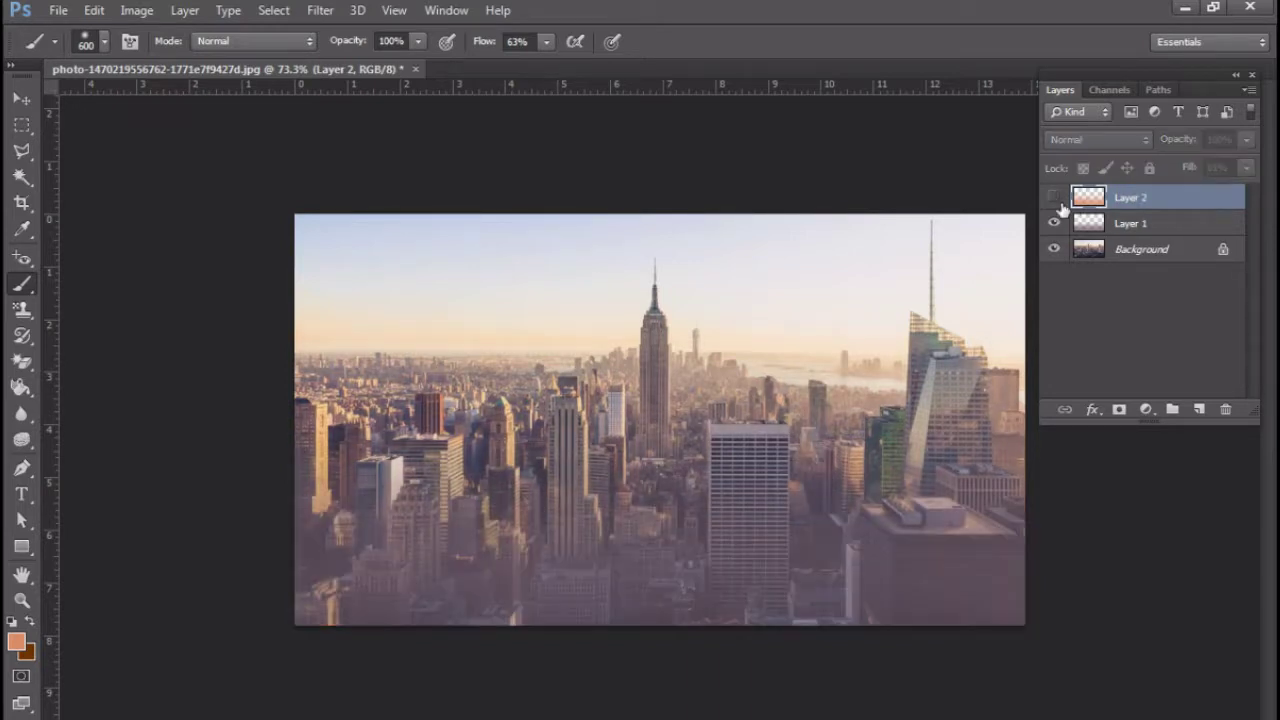
click(1056, 226)
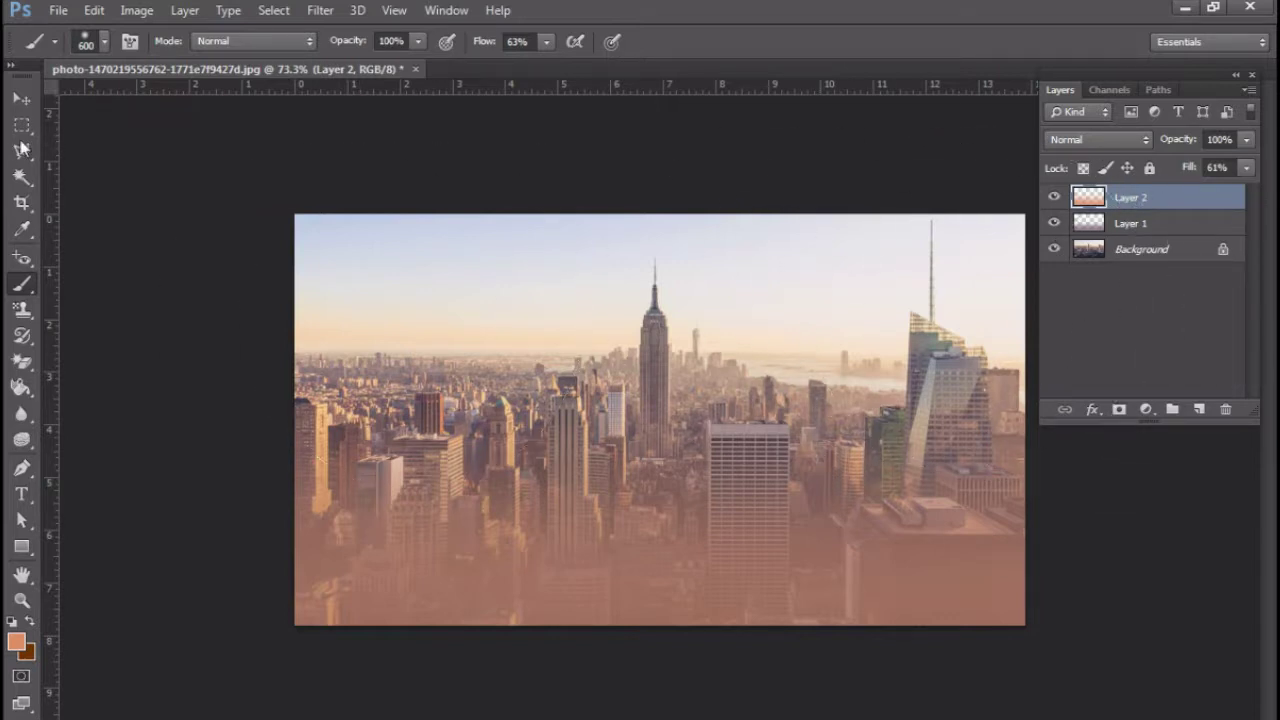
Scale Layer 2's orange haze down from the top to about 62% height
click(26, 101)
click(94, 10)
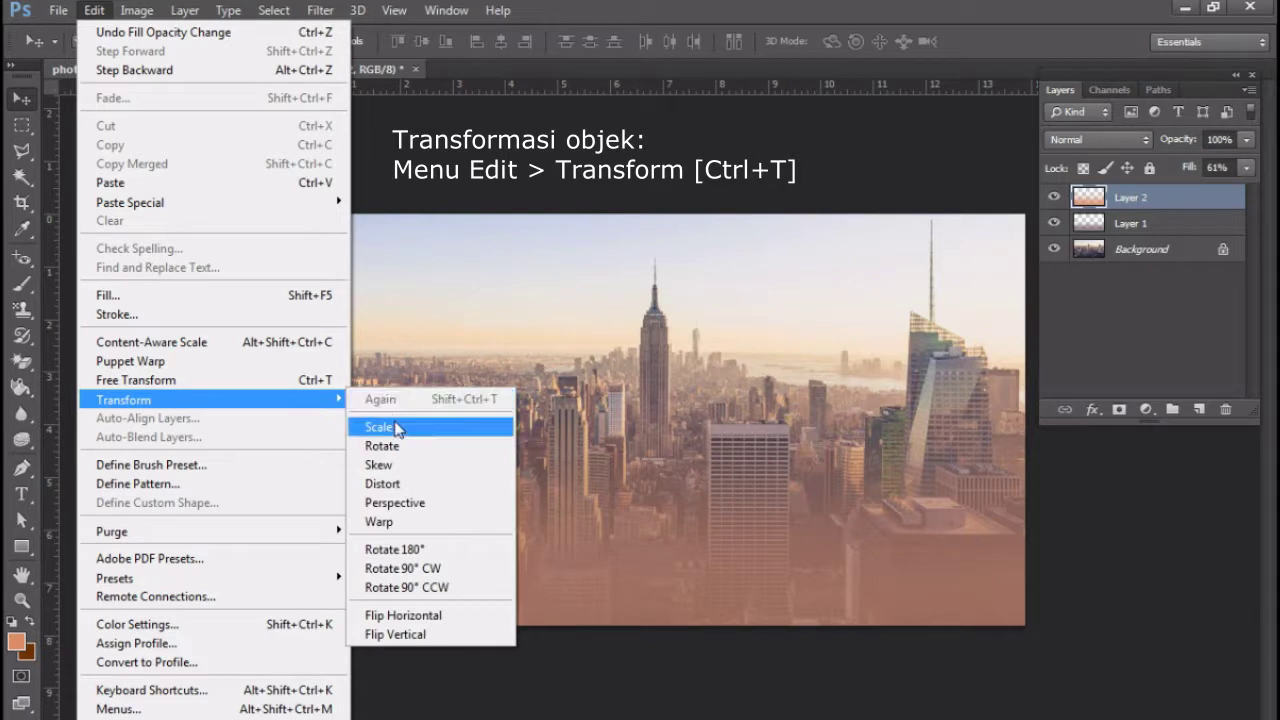
mouse_move(124, 399)
click(383, 427)
mouse_move(680, 257)
mouse_down()
mouse_move(708, 432)
mouse_move(706, 398)
mouse_up()
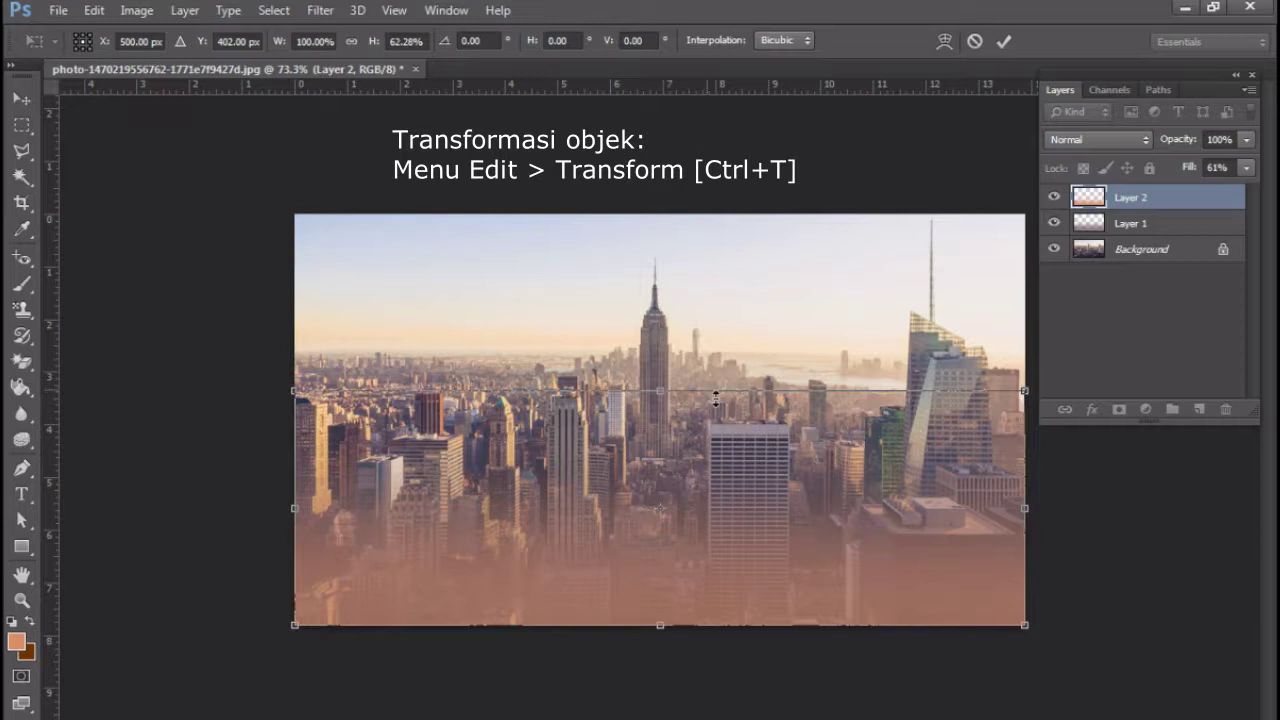
key(Return)
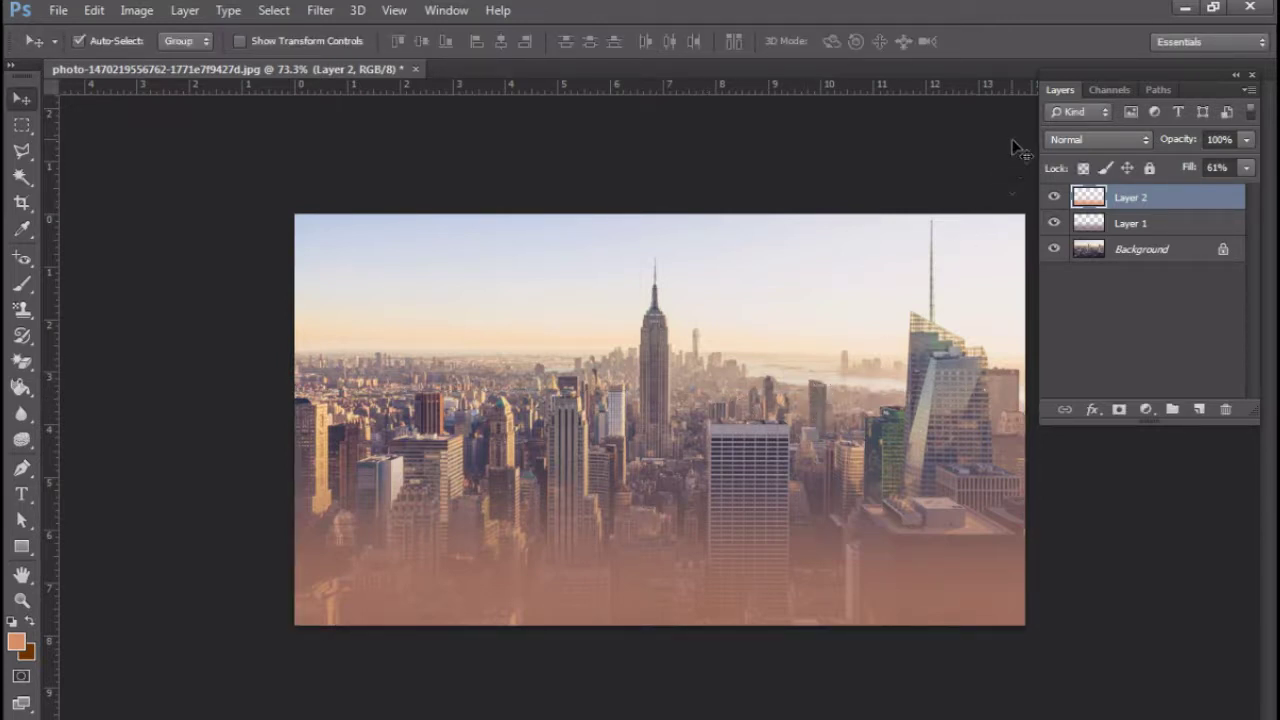
click(140, 14)
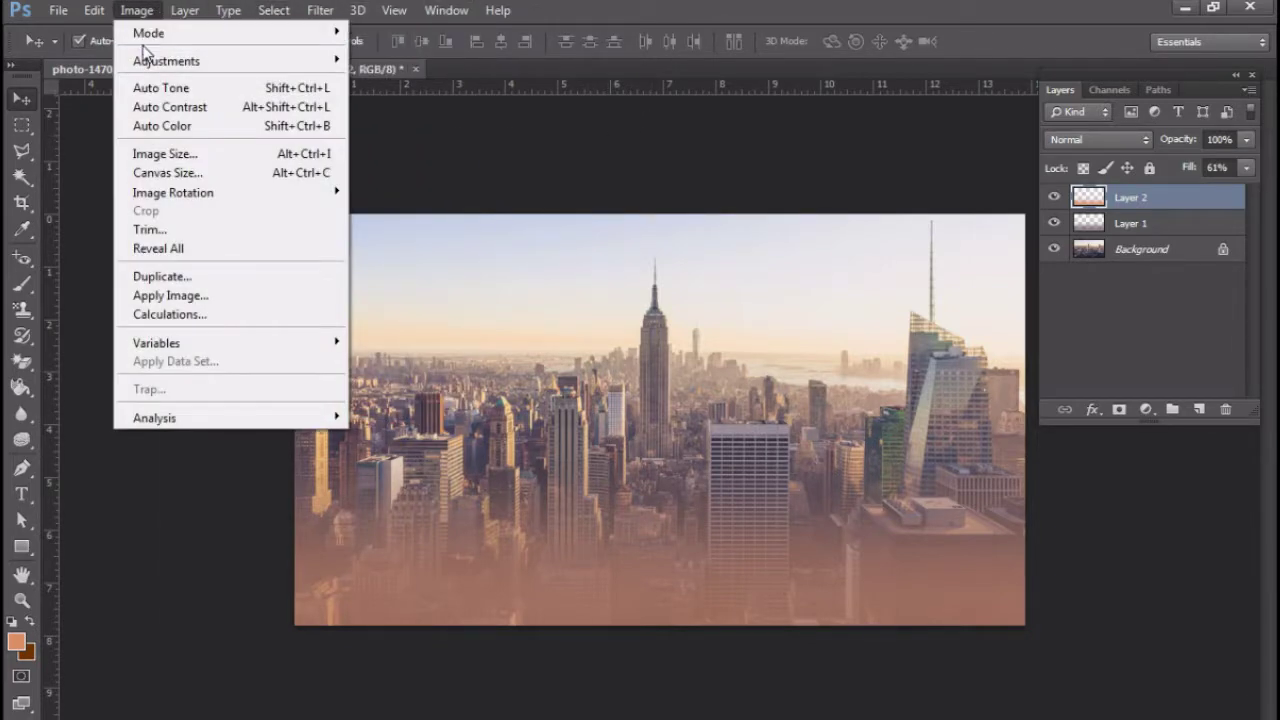
click(443, 63)
mouse_move(307, 101)
mouse_down()
mouse_move(253, 104)
mouse_move(303, 101)
mouse_up()
mouse_move(307, 147)
mouse_down()
mouse_move(421, 148)
mouse_move(391, 147)
mouse_up()
mouse_move(308, 110)
mouse_down()
mouse_move(350, 108)
mouse_move(256, 110)
mouse_move(283, 110)
mouse_up()
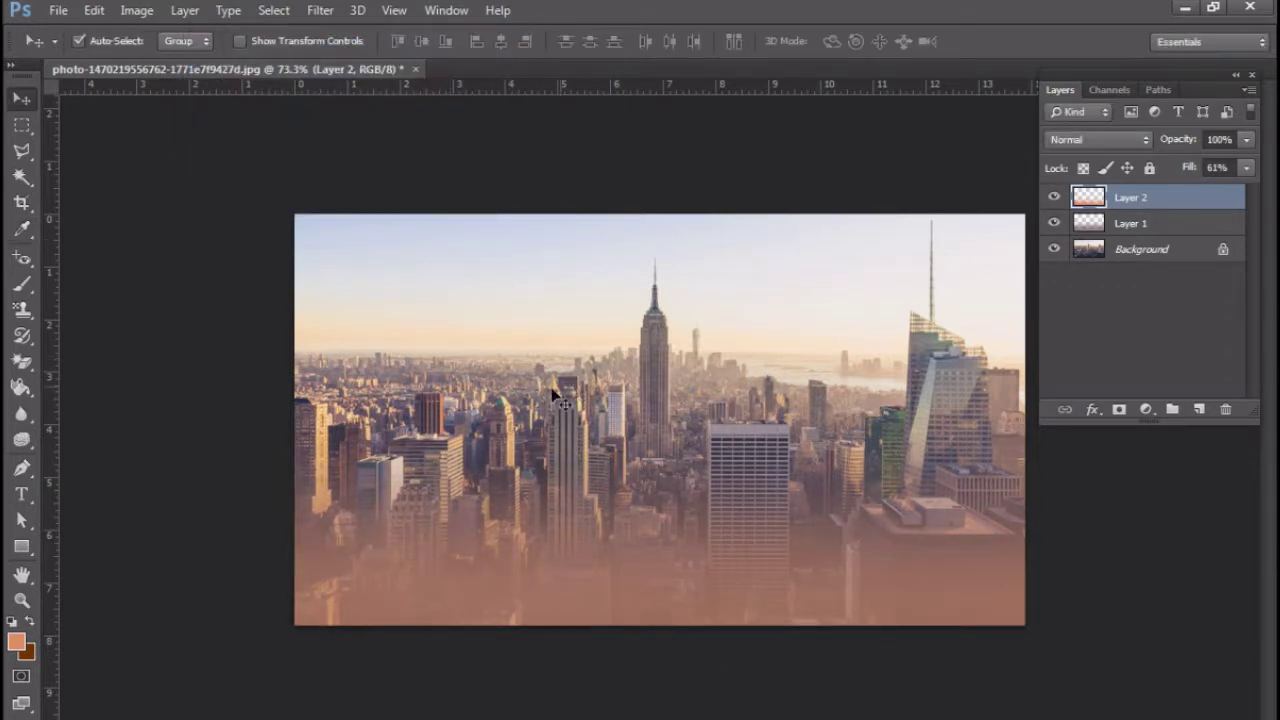
click(136, 10)
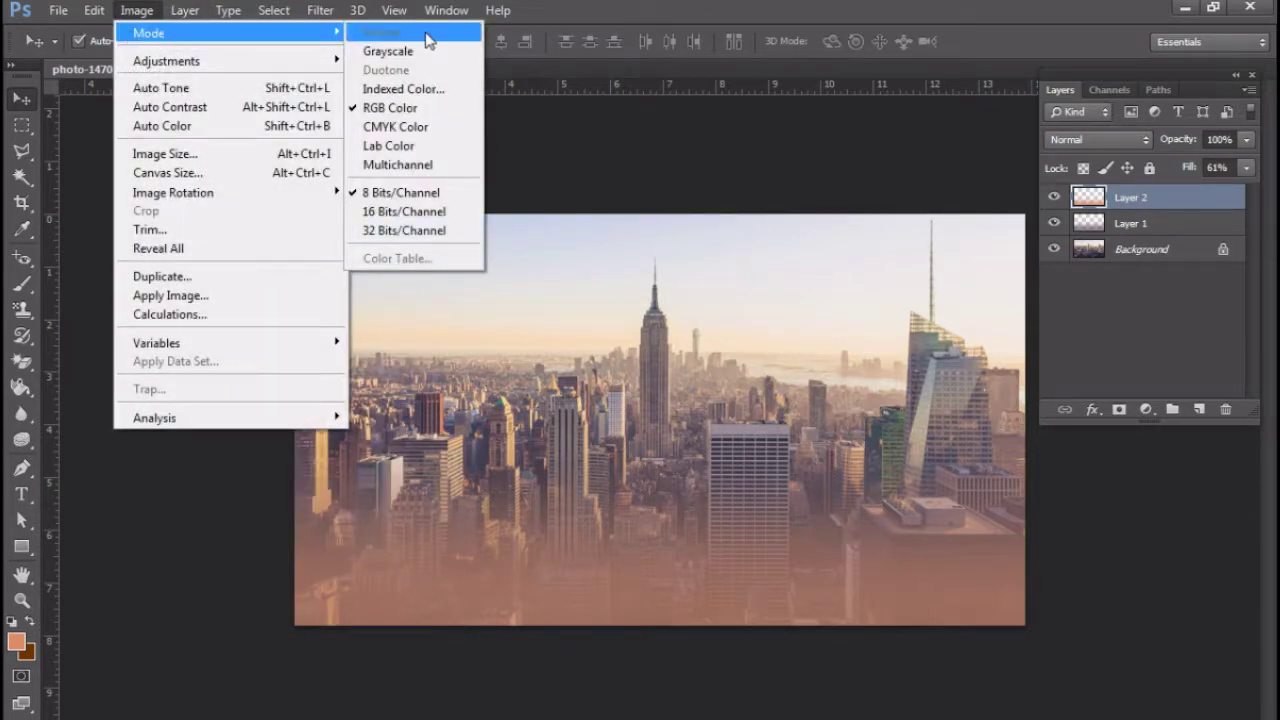
mouse_move(166, 61)
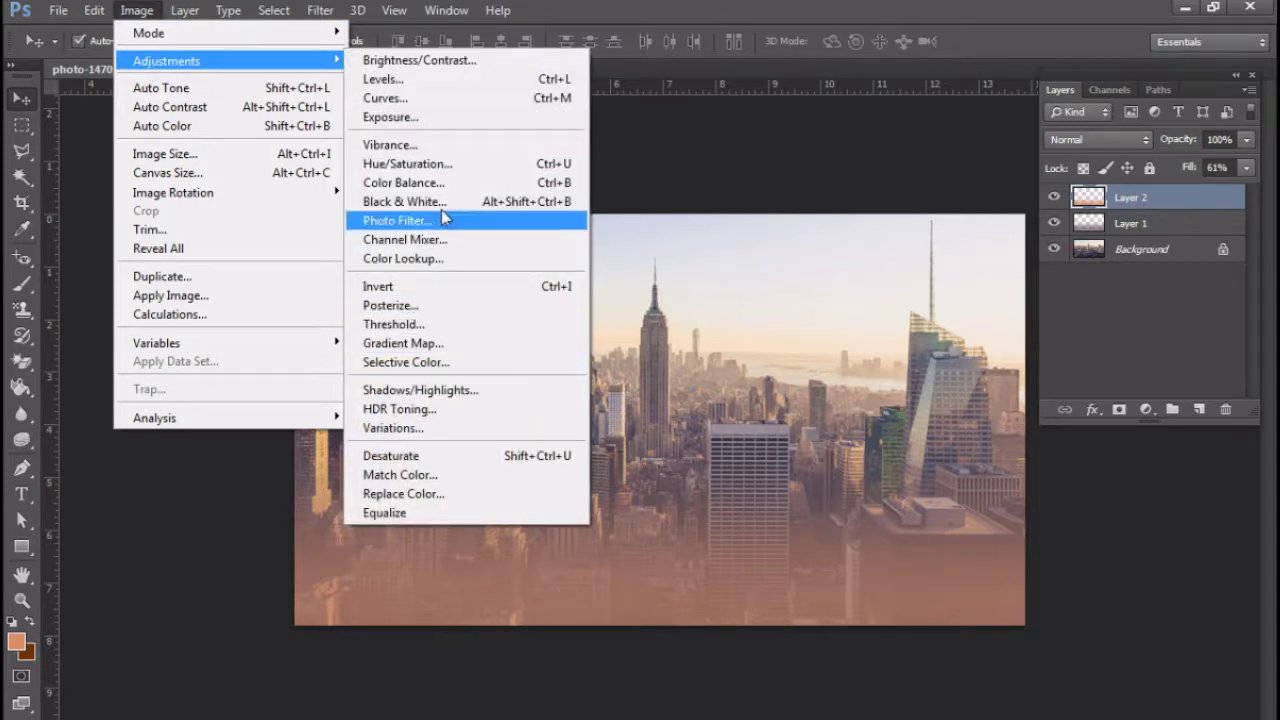
click(465, 60)
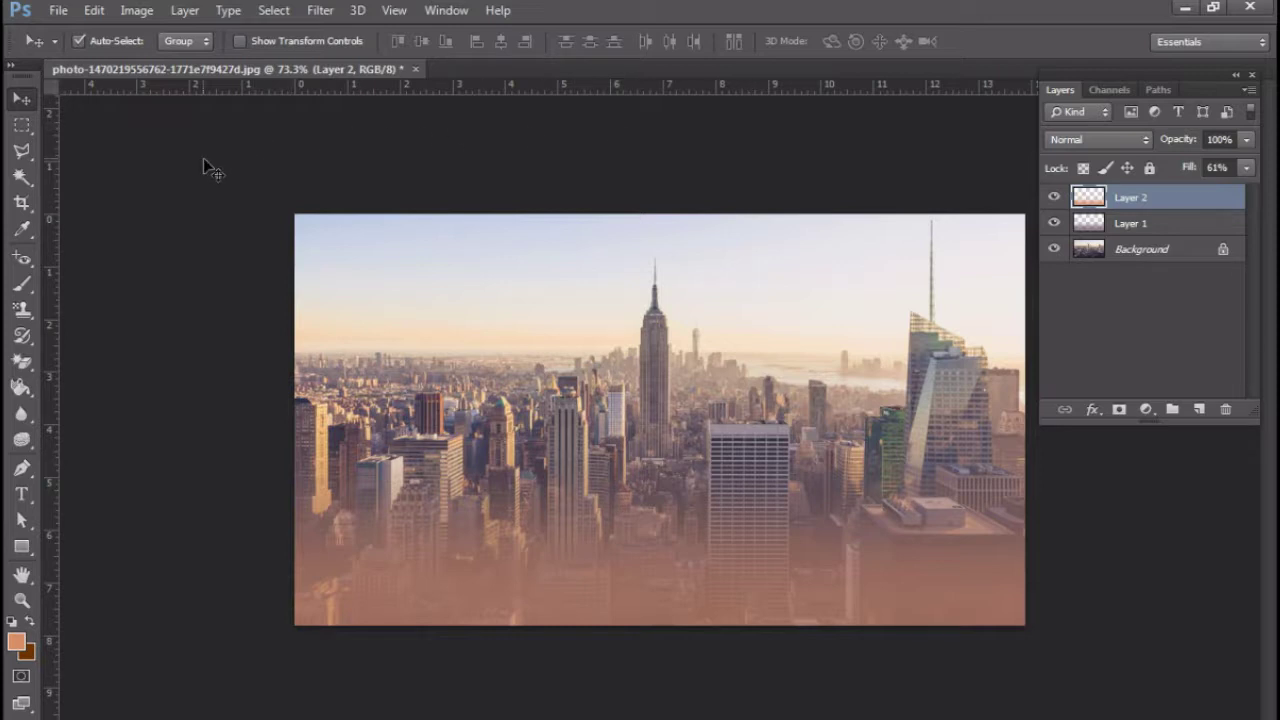
Set the brush to a hard round 175 px tip and choose white (#ffffff) as foreground
click(25, 285)
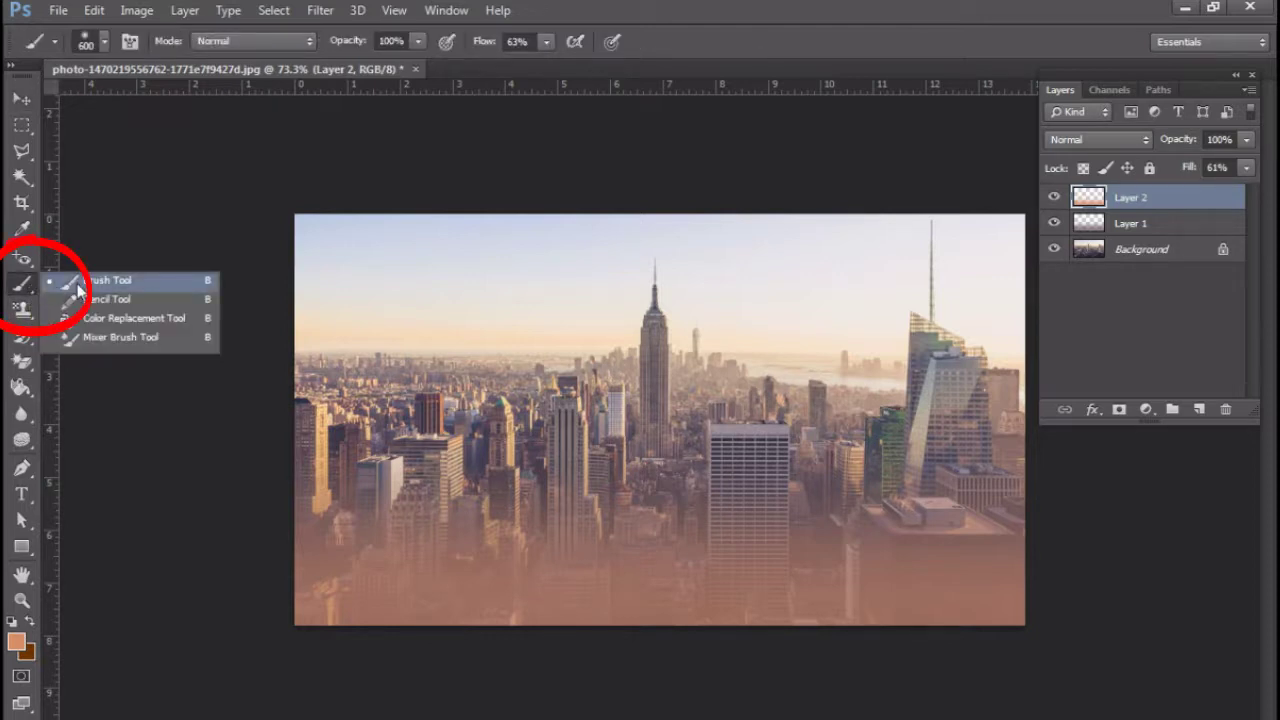
click(80, 283)
key(bracketleft)
key(bracketleft)
key(bracketleft)
key(bracketleft)
key(bracketleft)
click(101, 44)
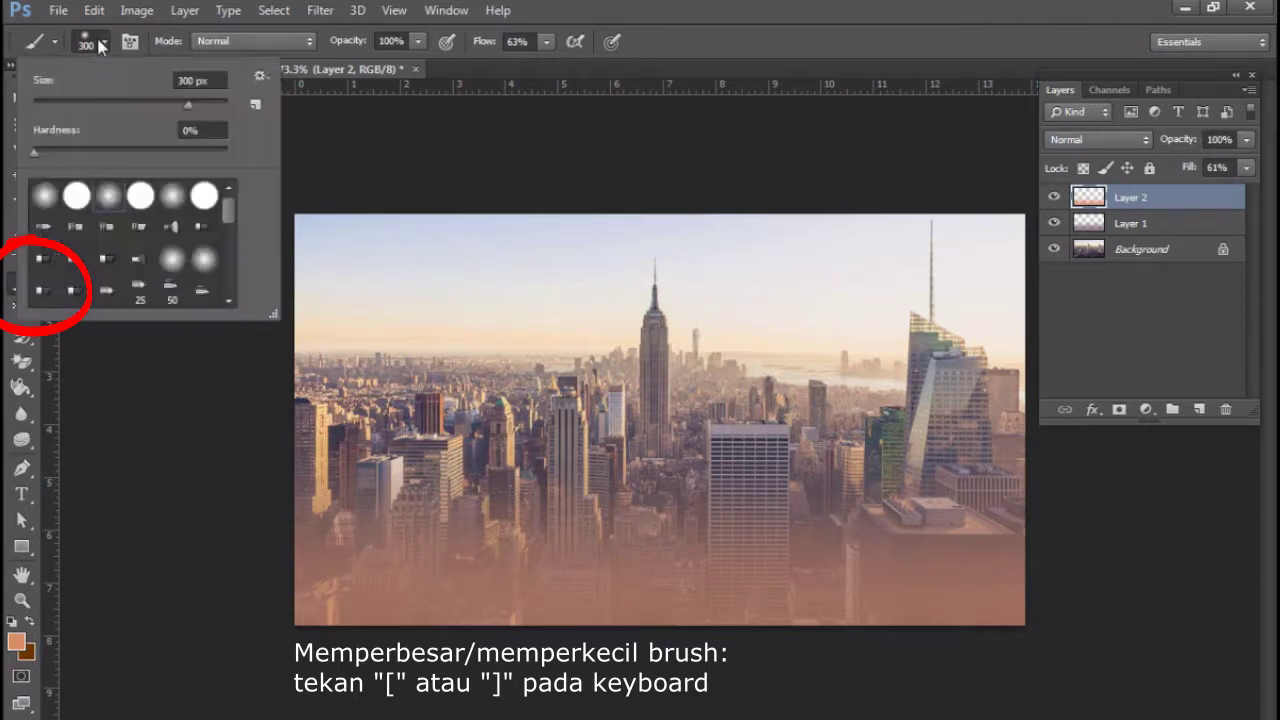
click(140, 196)
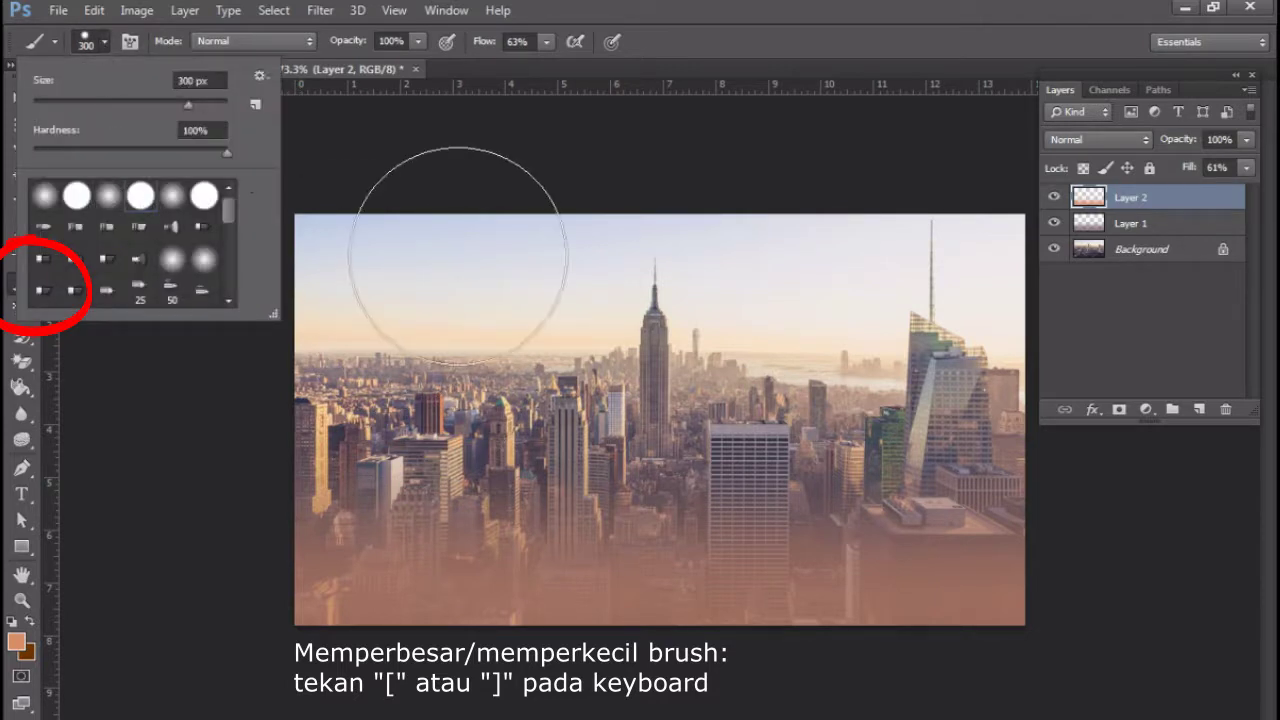
click(298, 622)
key(bracketleft)
key(bracketleft)
key(bracketleft)
key(bracketleft)
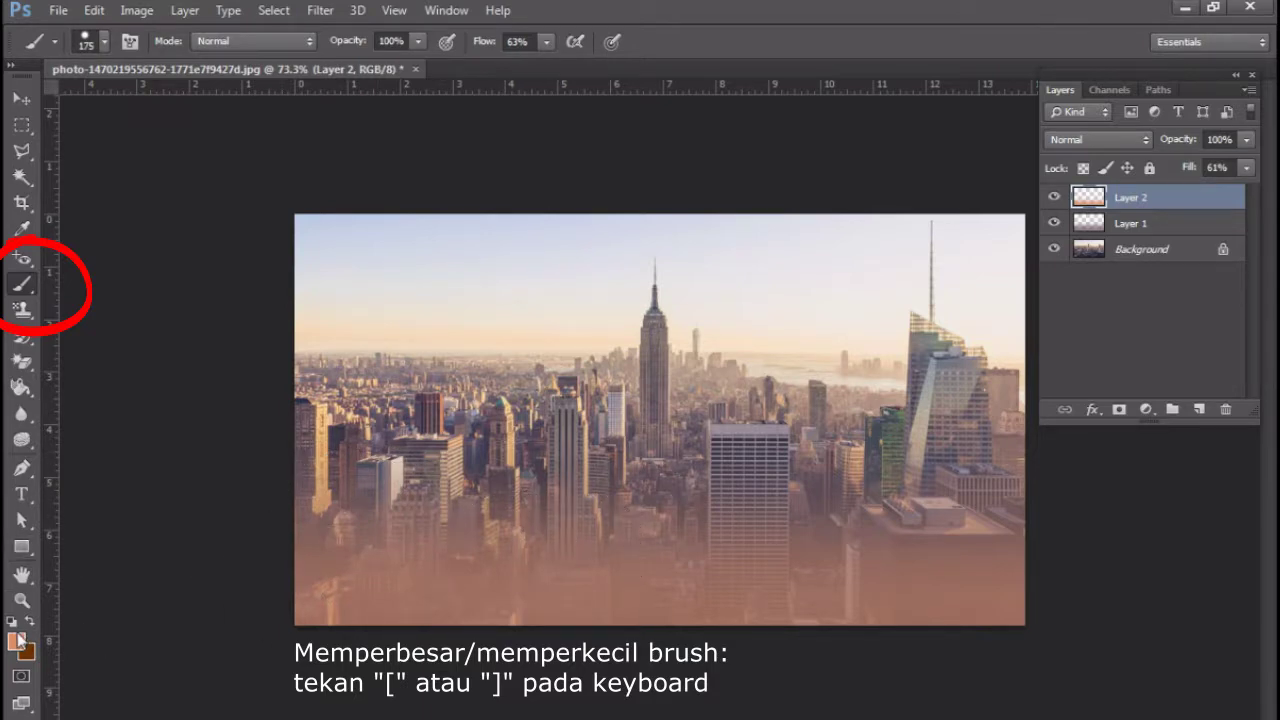
click(16, 641)
drag(757, 283, 714, 211)
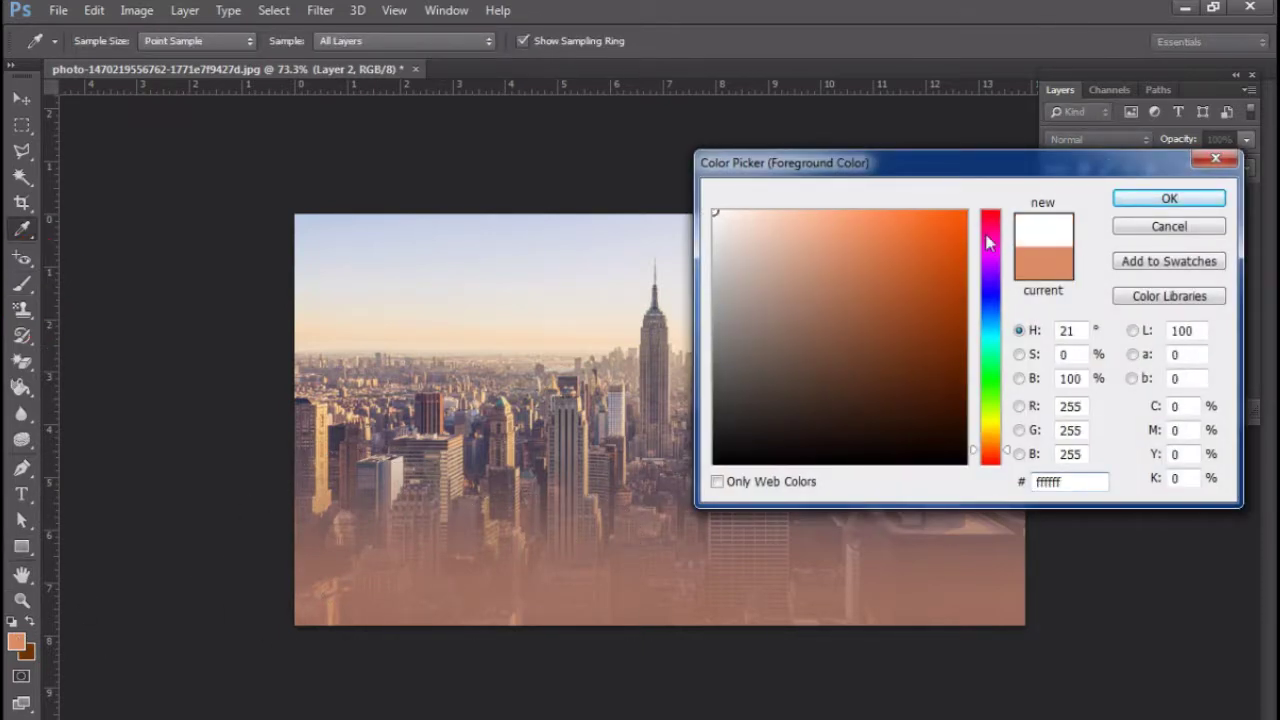
Confirm white, add Layer 3, and stamp a 125 px white circle below the skyline centre
click(1150, 206)
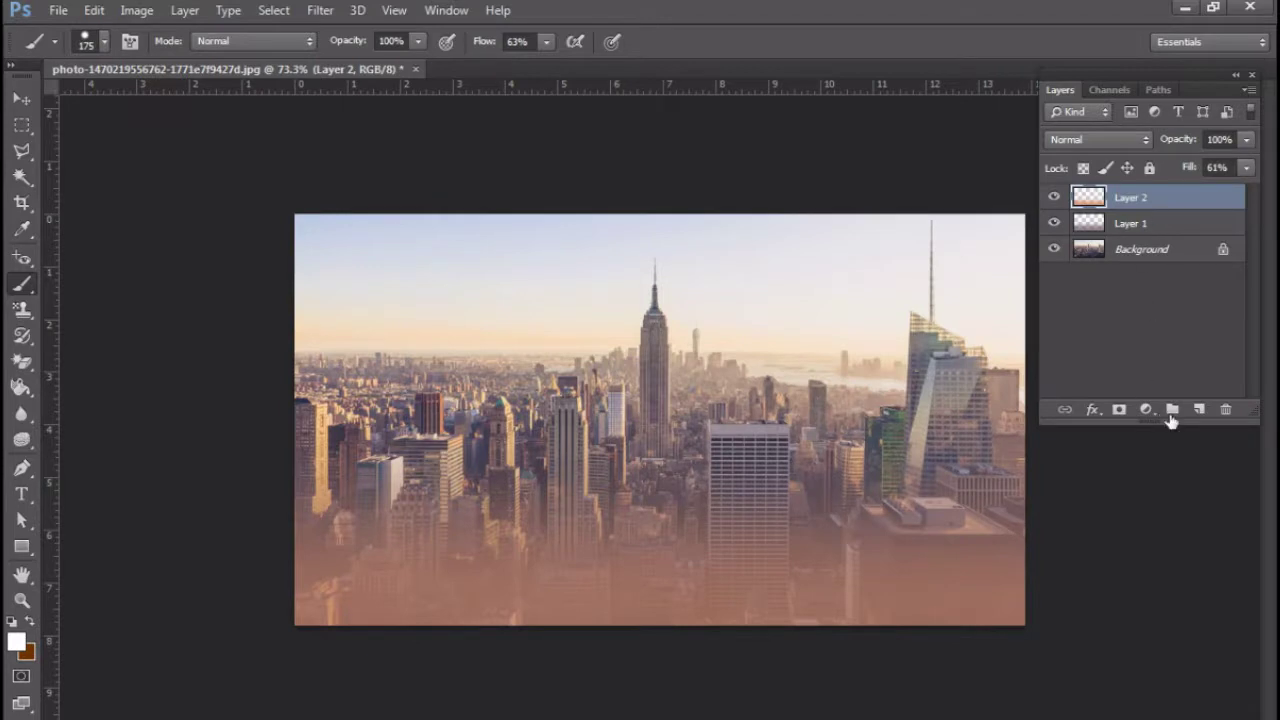
click(1199, 410)
key(bracketleft)
key(bracketleft)
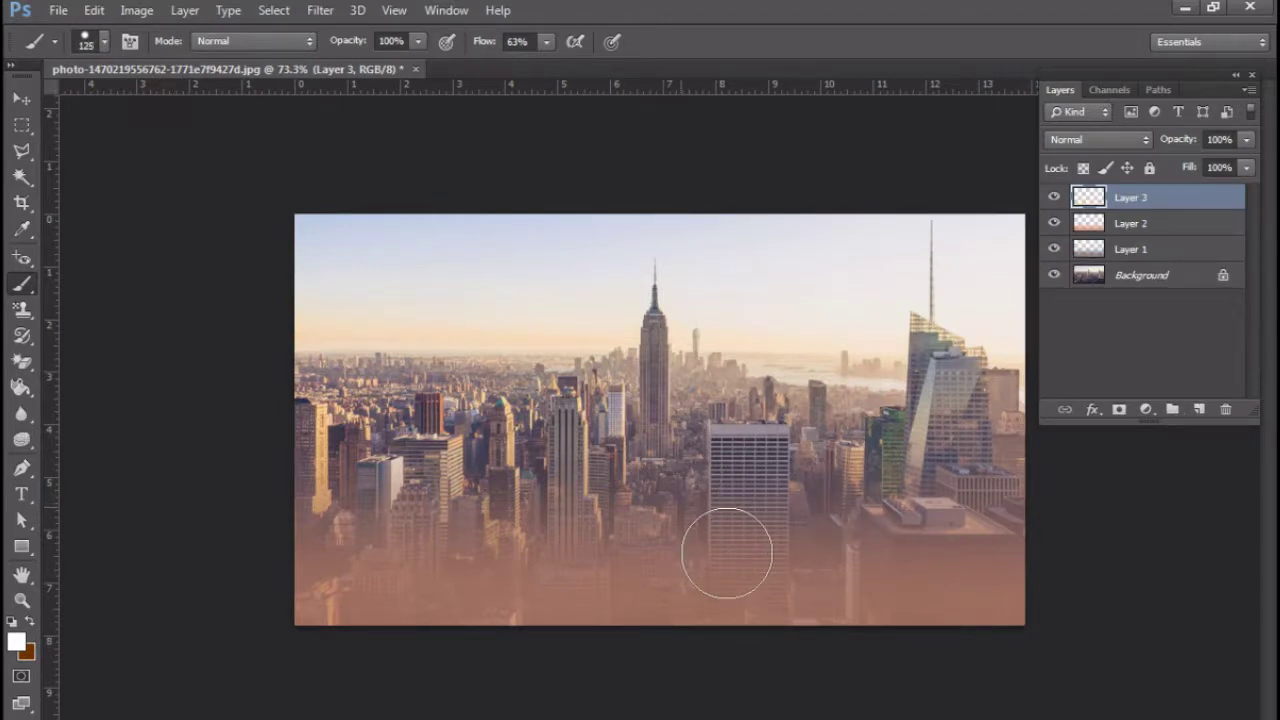
click(680, 507)
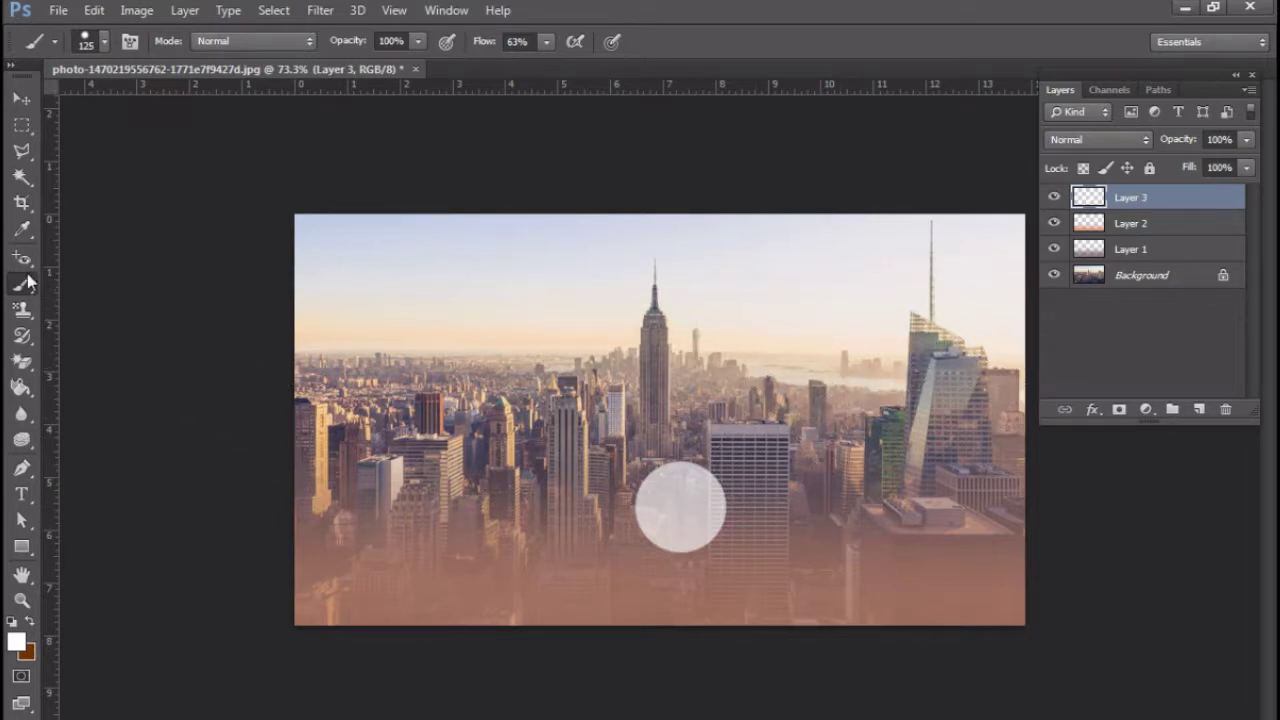
click(22, 360)
Erase the white circle's centre with a soft 150 px eraser, leaving a translucent ring
click(100, 357)
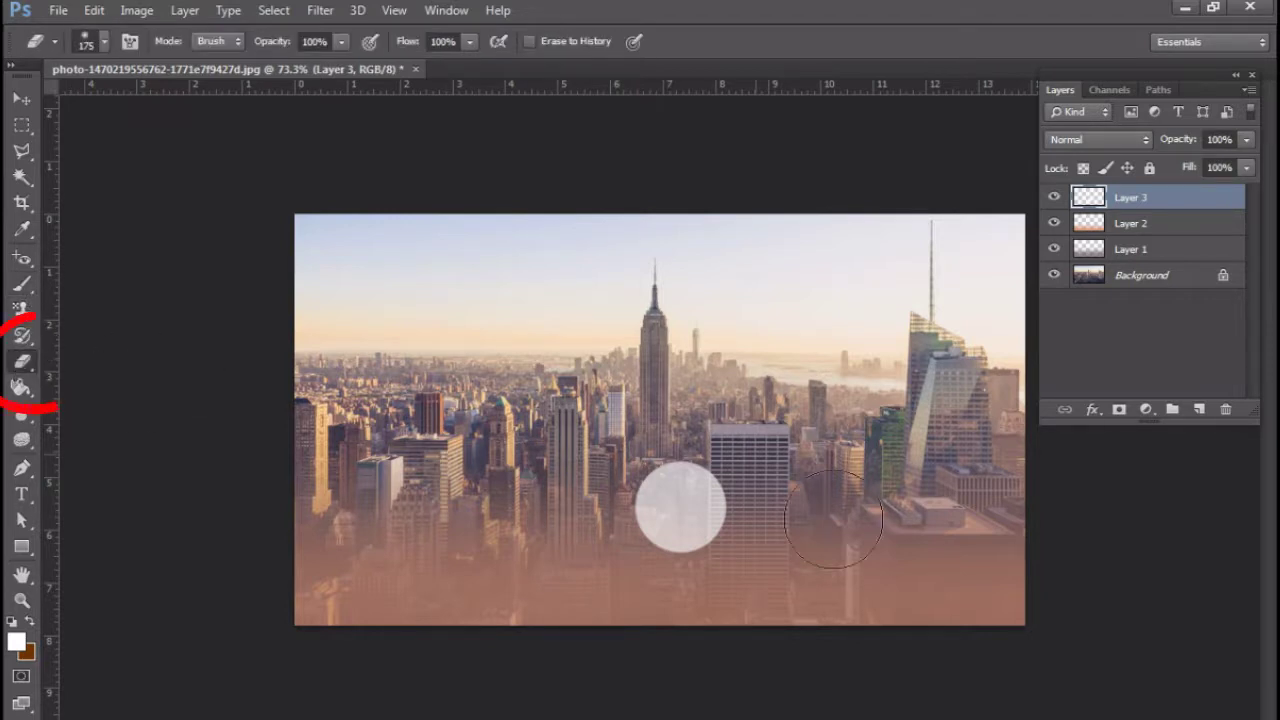
click(103, 42)
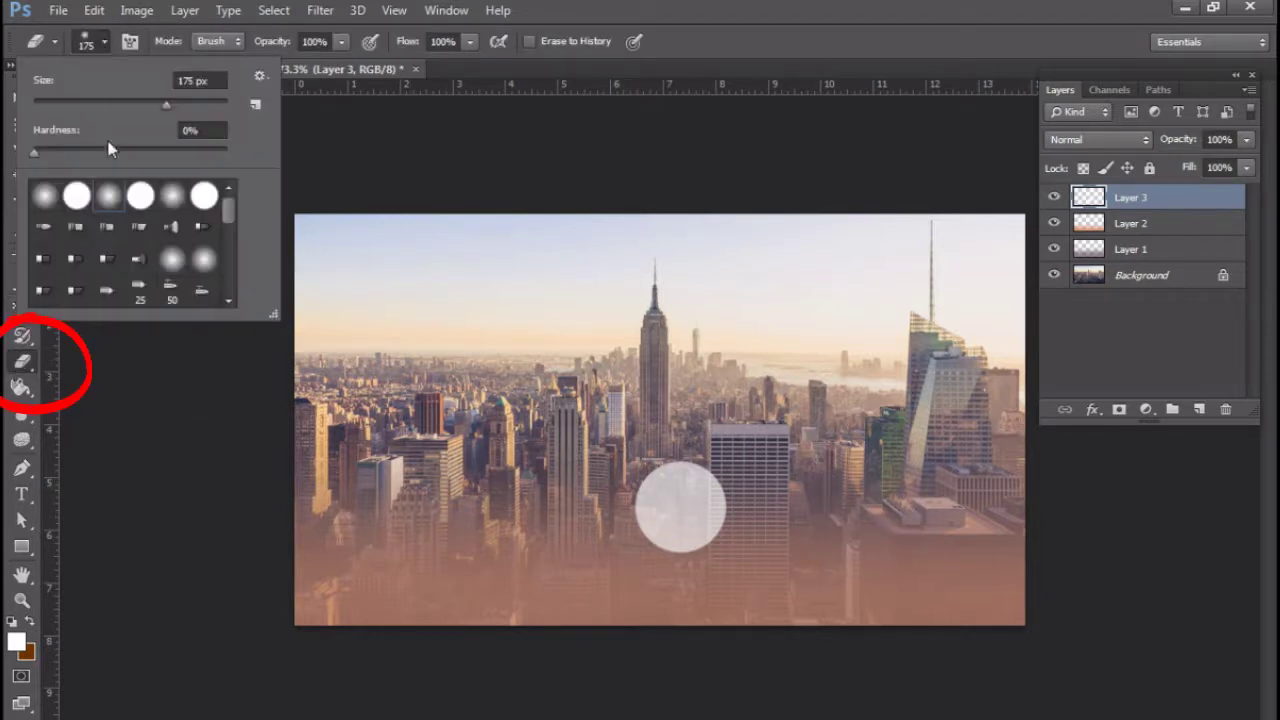
double_click(118, 218)
key(bracketleft)
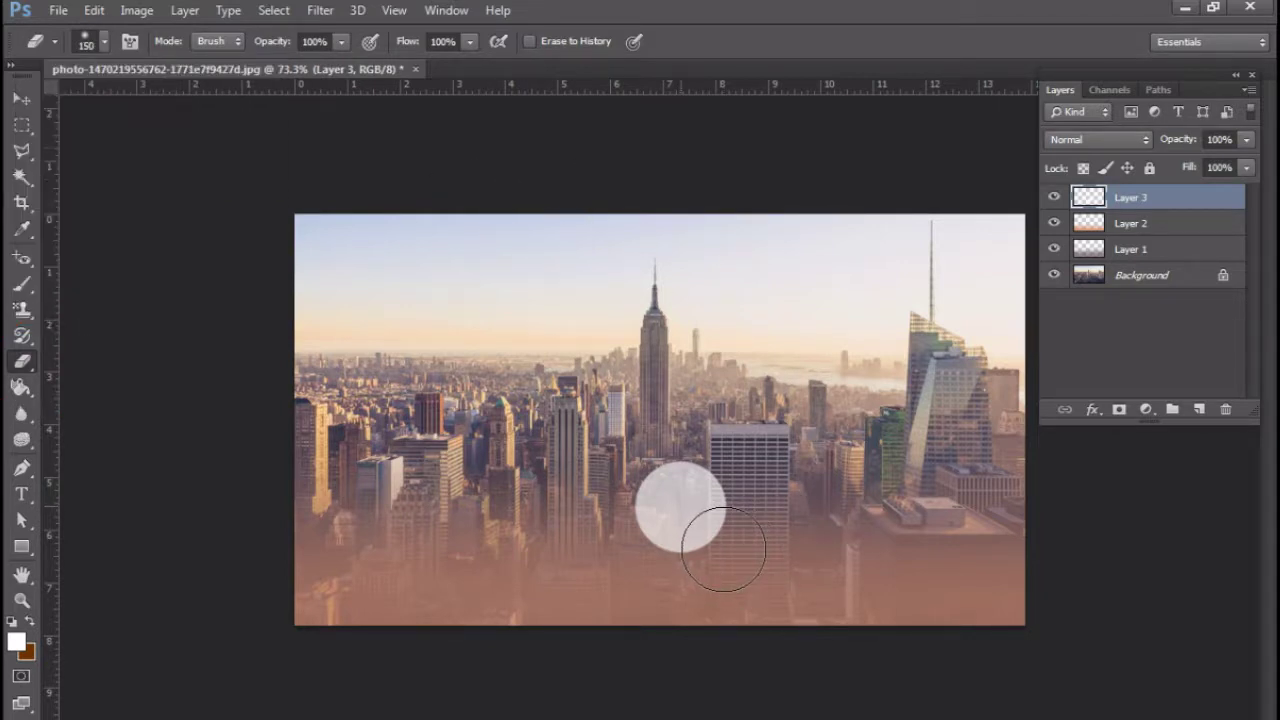
click(723, 549)
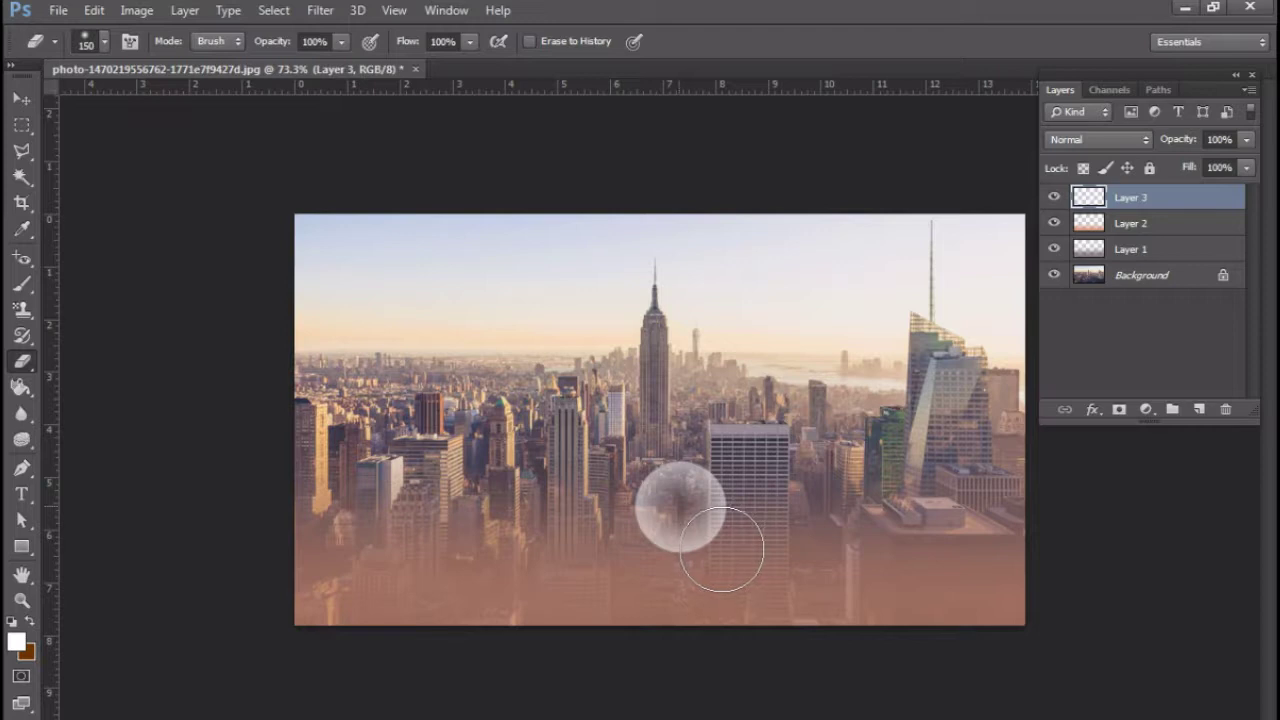
click(22, 96)
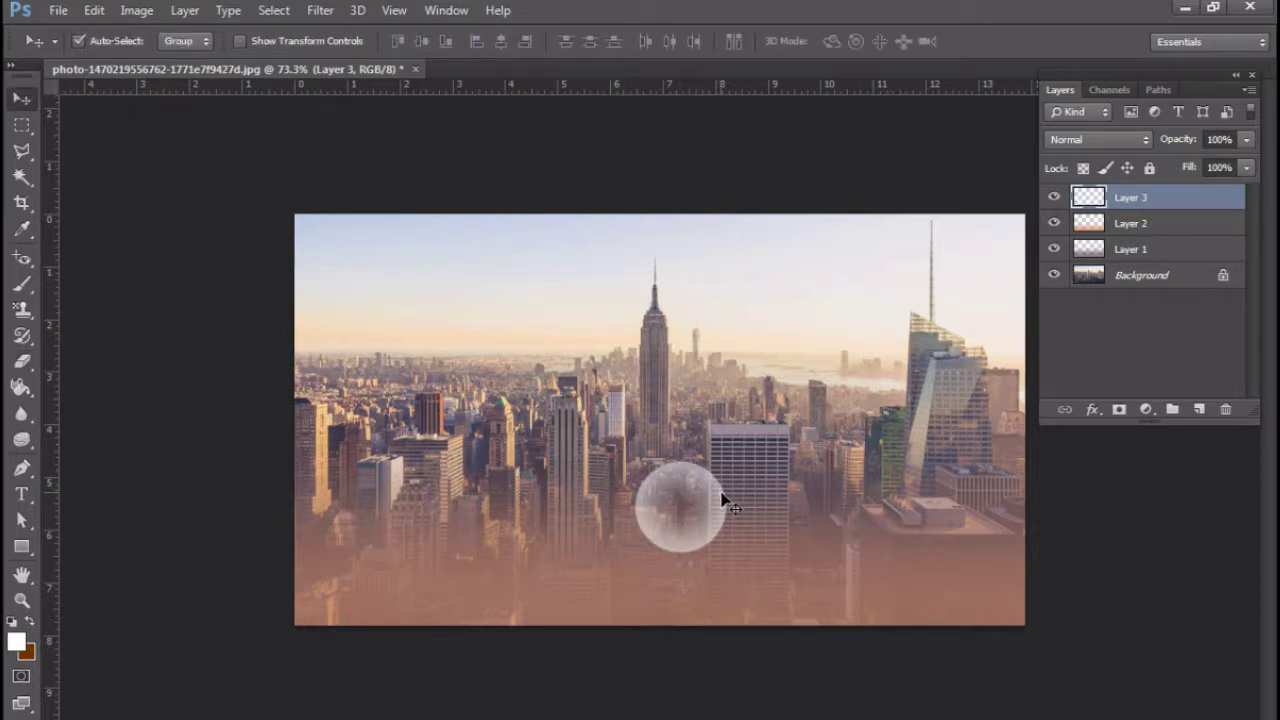
Move the white circle to the lower right, enlarge it, and set its layer fill to 29%
drag(722, 494, 908, 527)
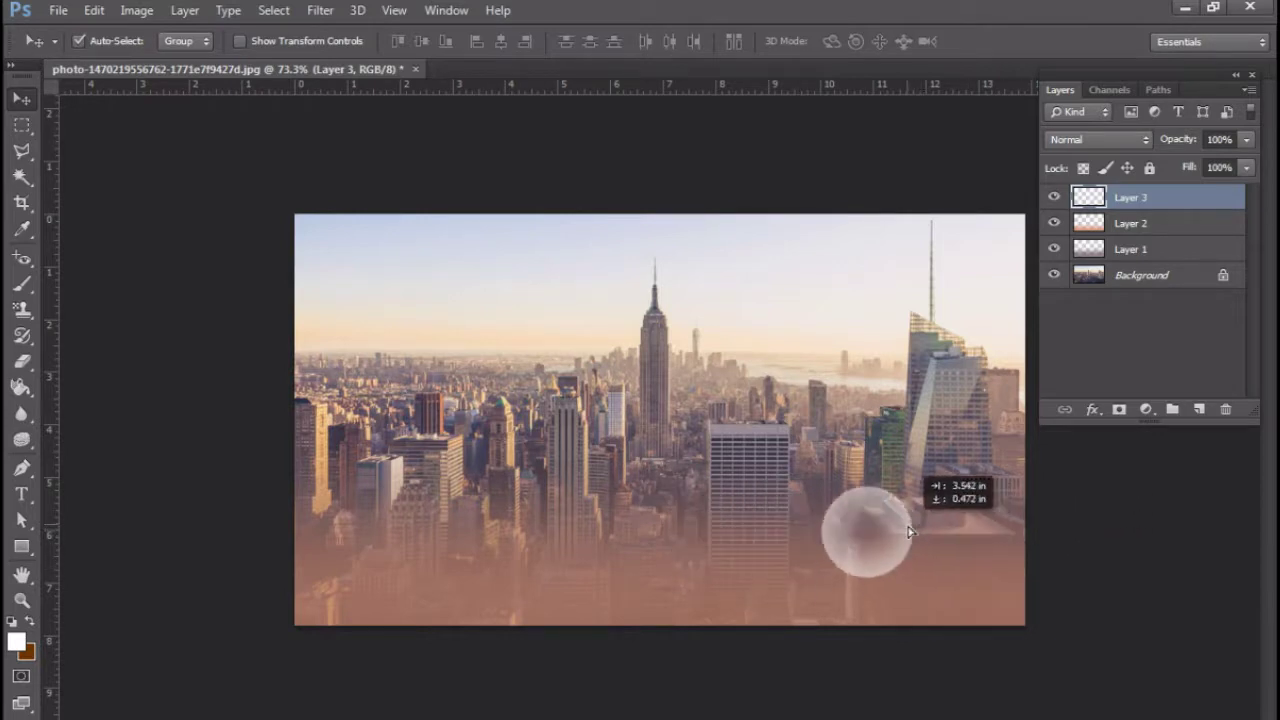
key(ctrl+t)
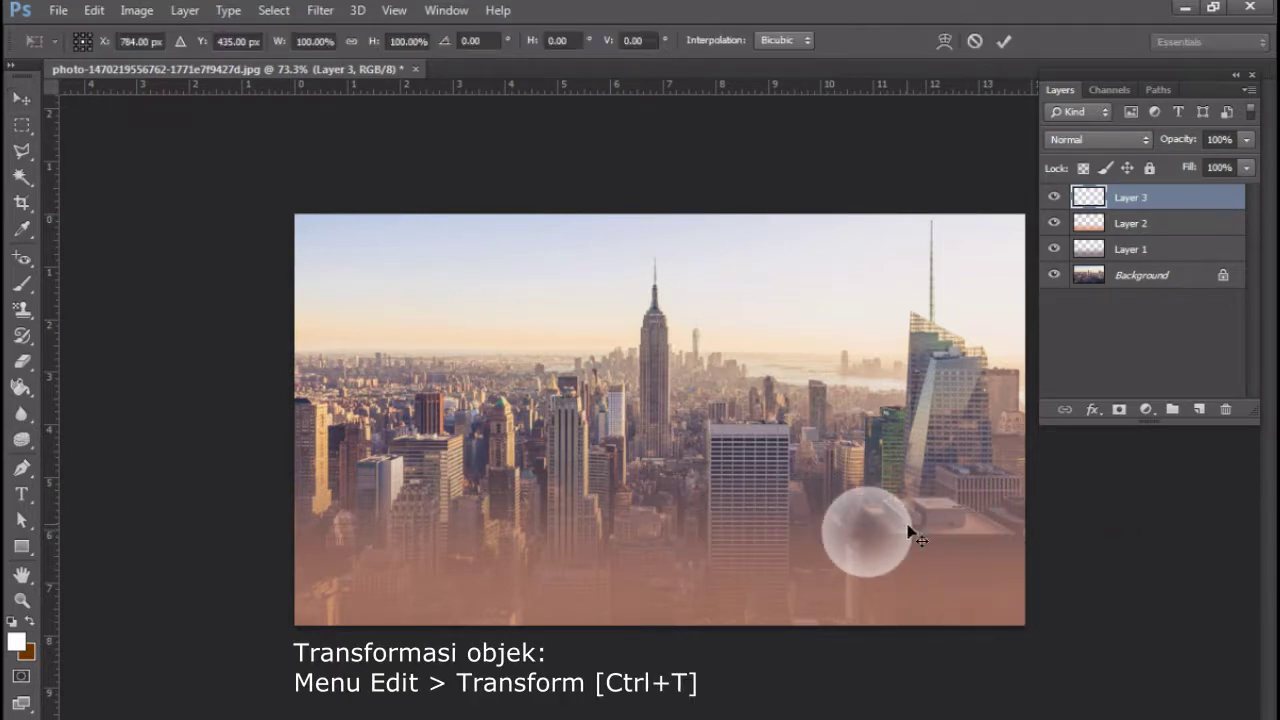
drag(822, 488, 770, 425)
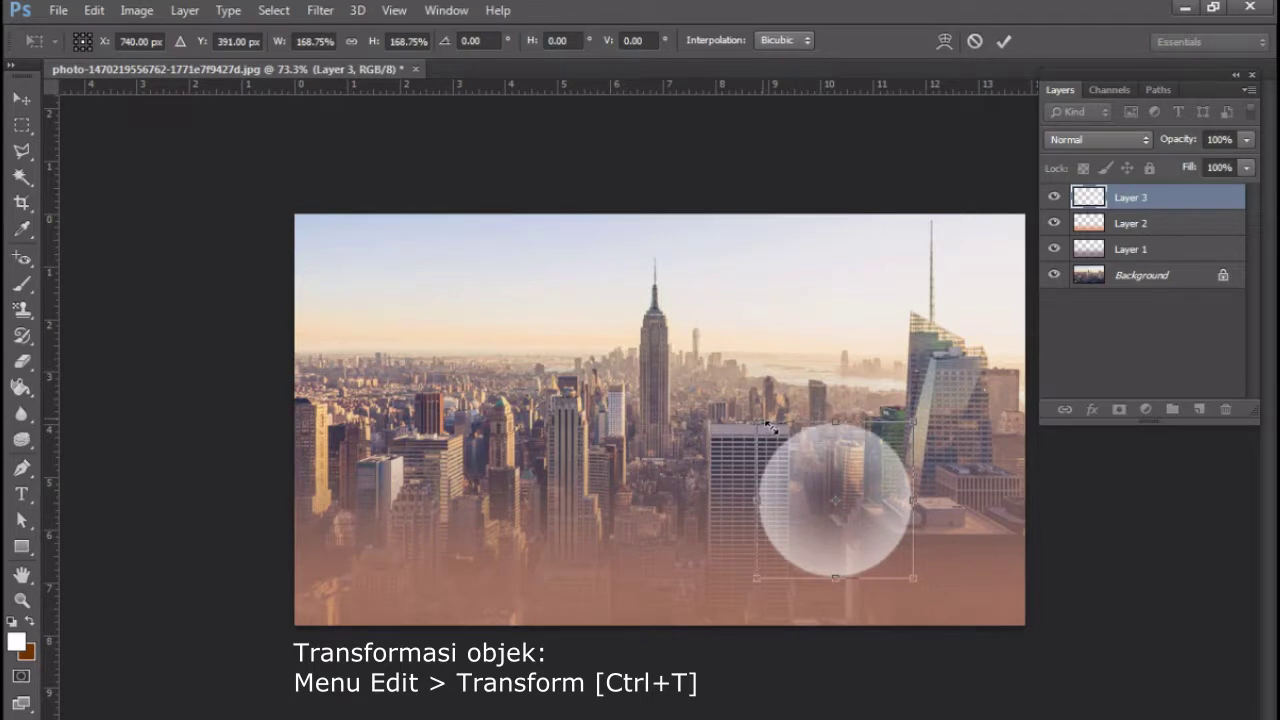
key(Return)
click(1246, 170)
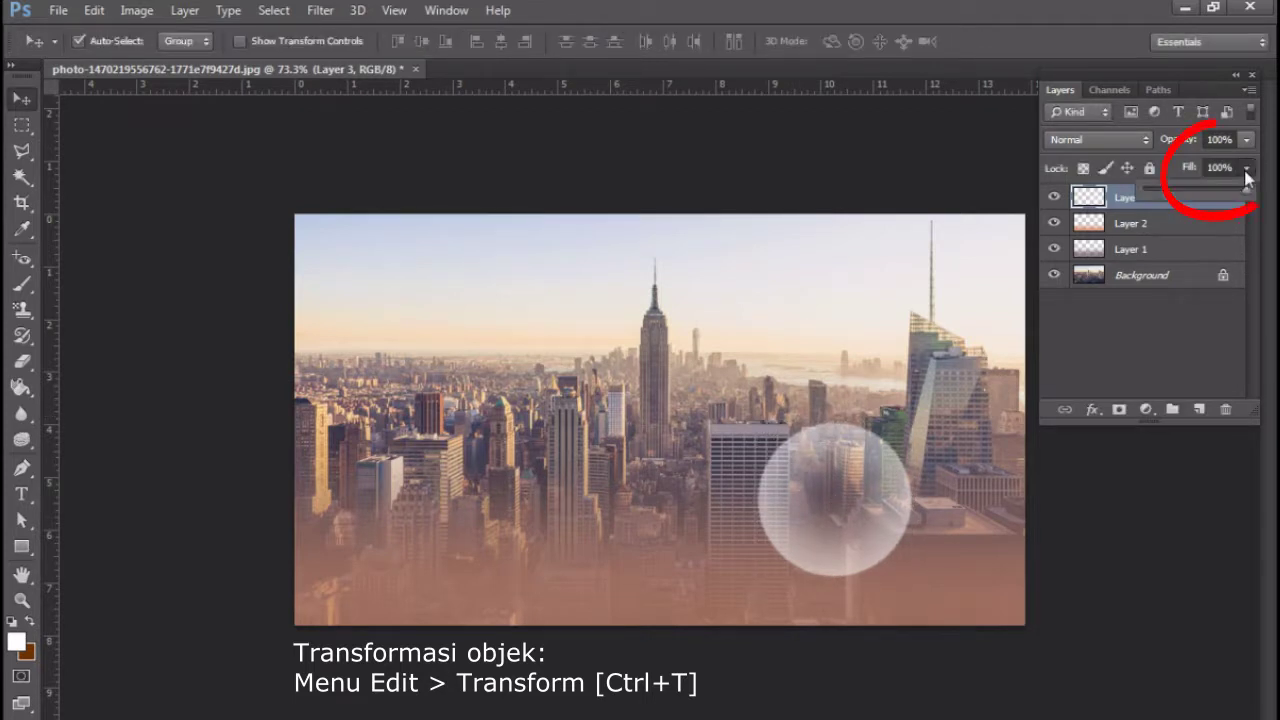
click(1166, 190)
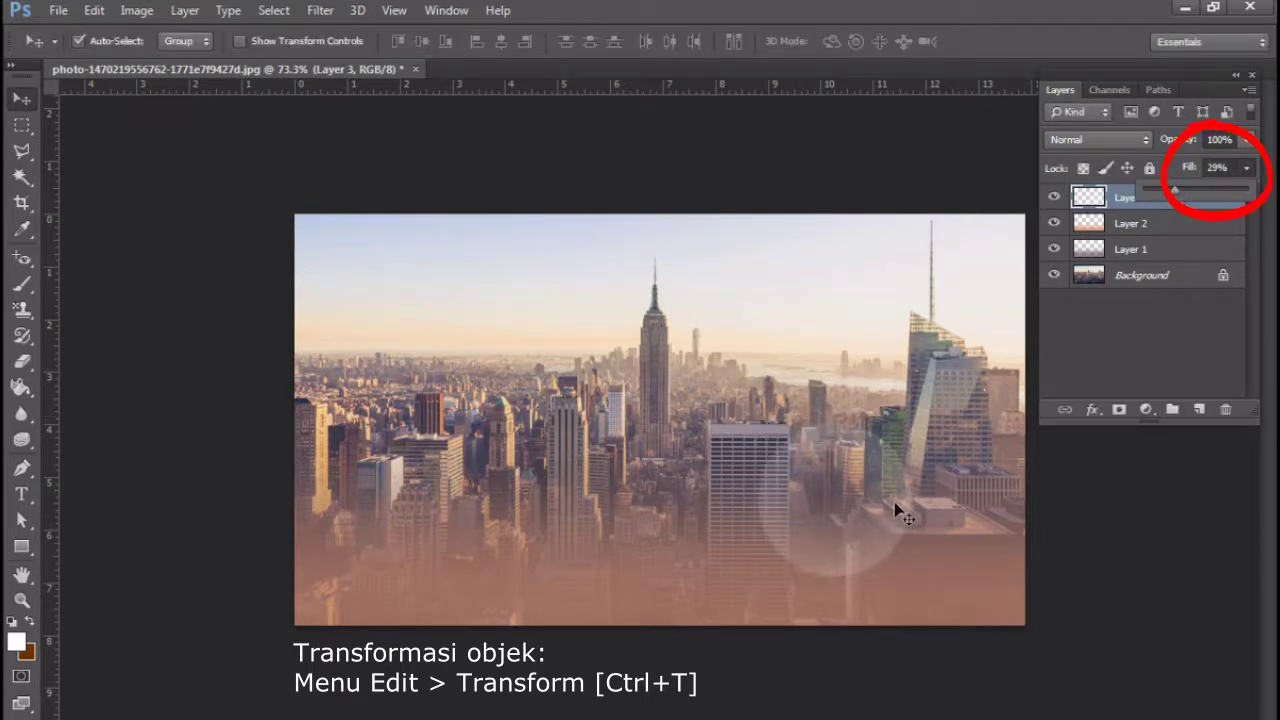
Move the faint circle to the lower left and Alt-drag a copy to the lower centre
drag(898, 510, 519, 536)
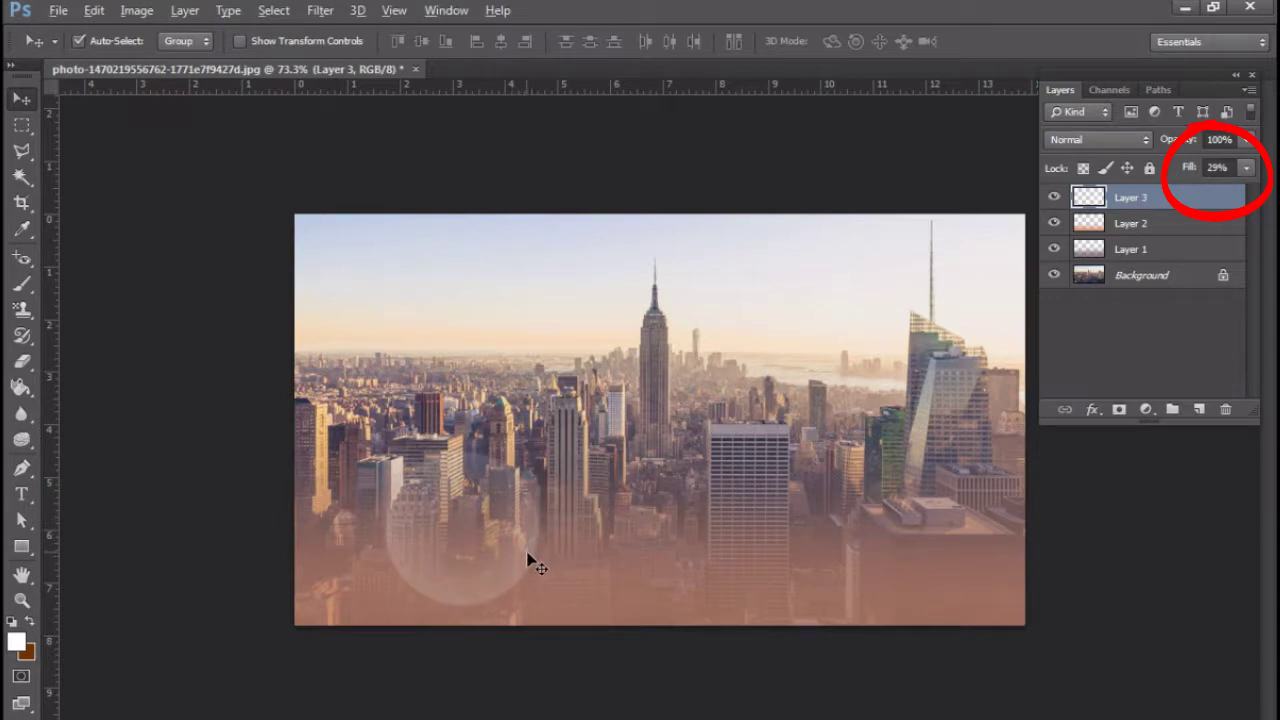
drag(527, 551, 748, 530)
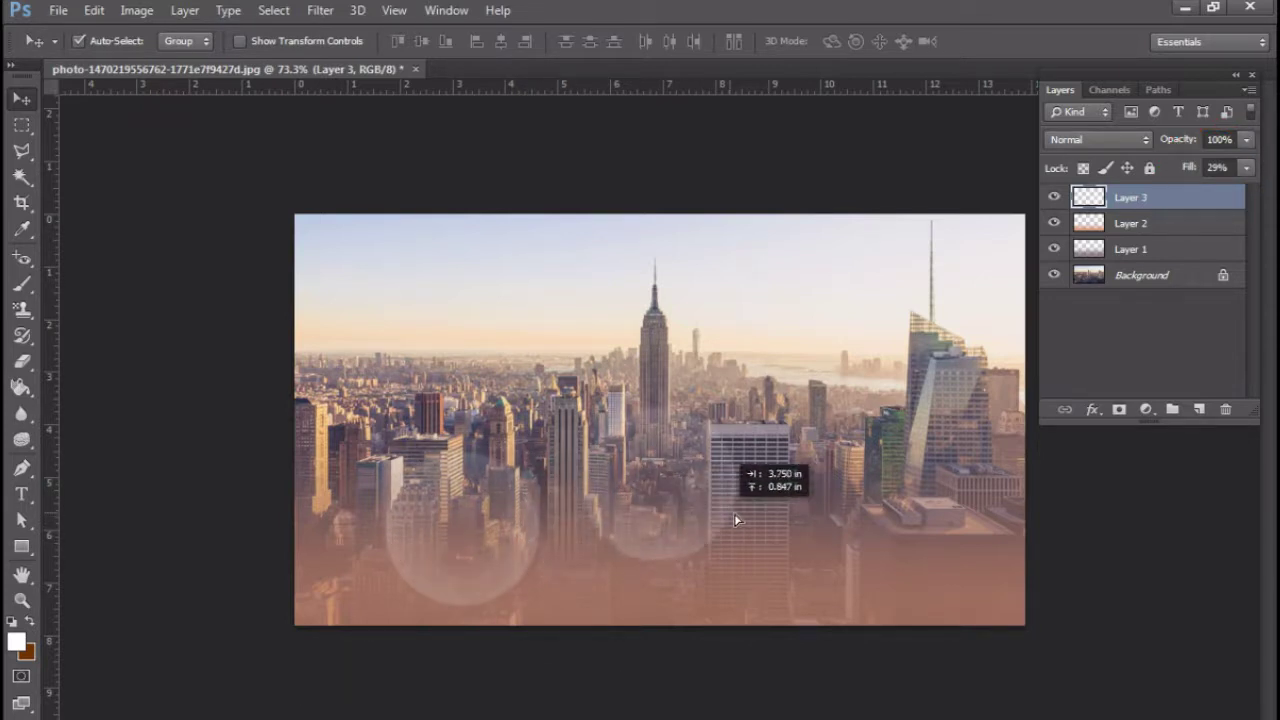
key(ctrl+t)
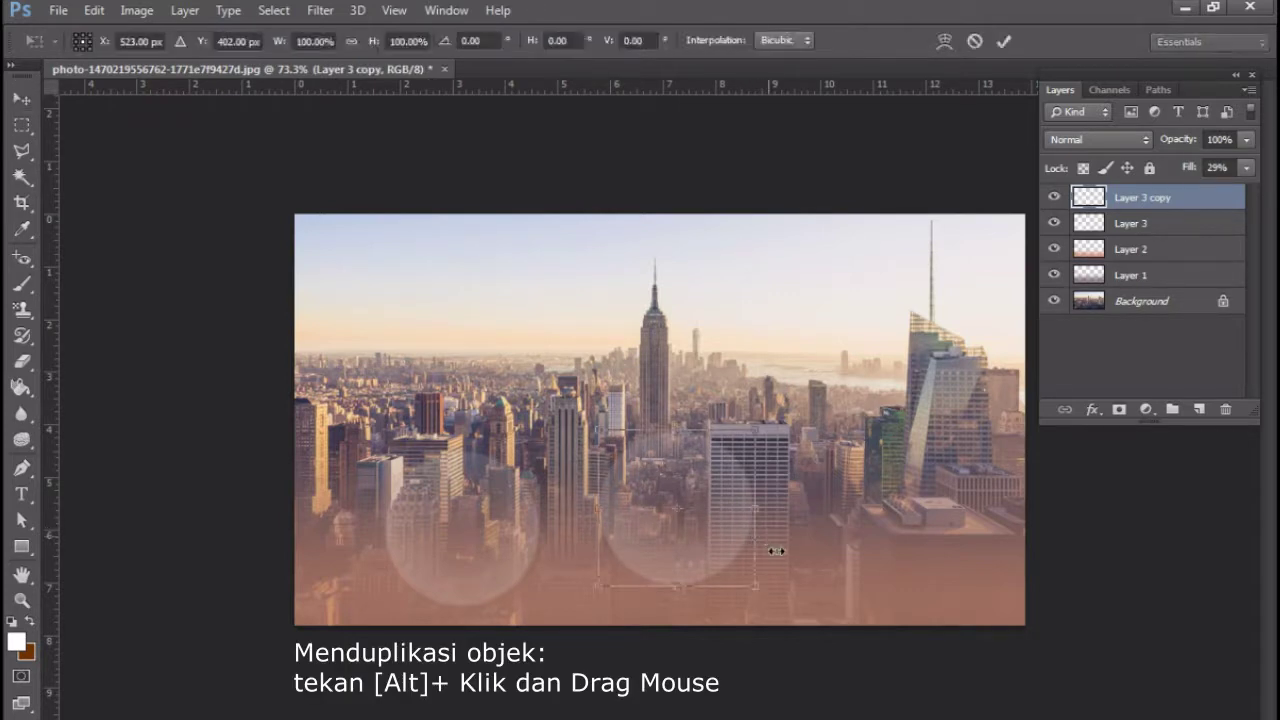
Shrink the circle copy, then Alt-drag another copy right and shrink it to about 60%
drag(765, 595, 665, 578)
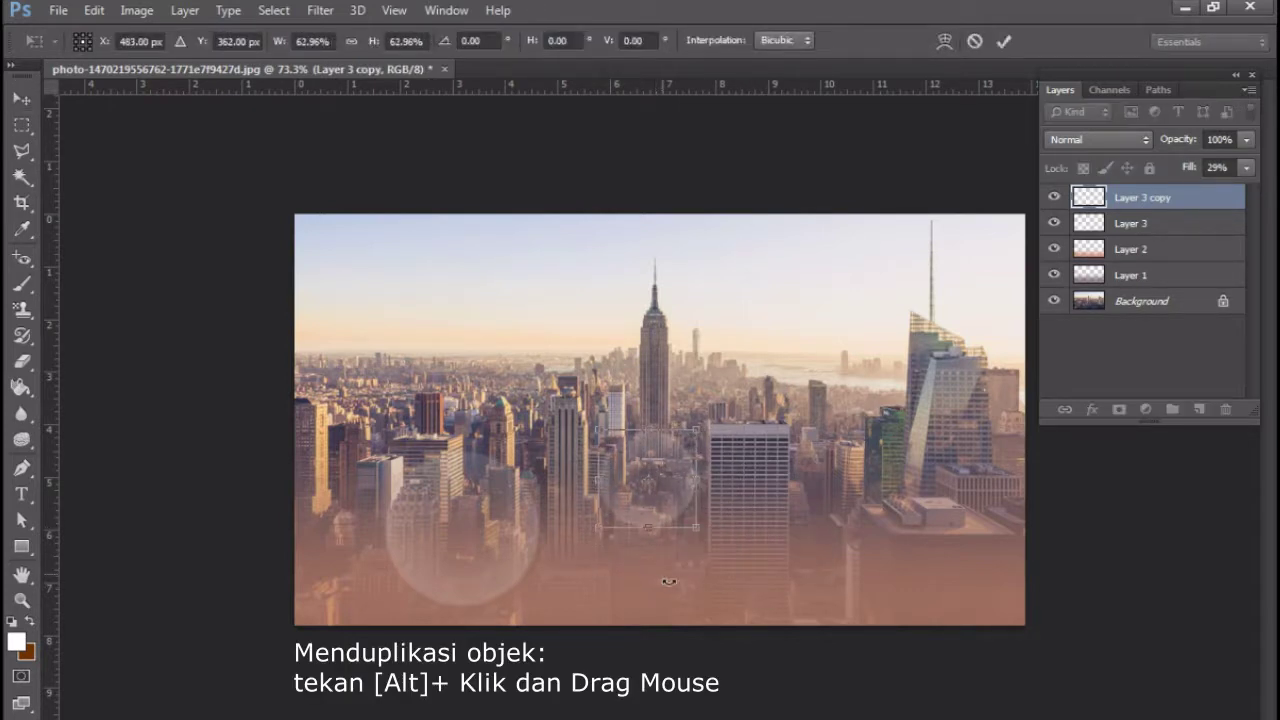
key(Return)
drag(661, 531, 614, 543)
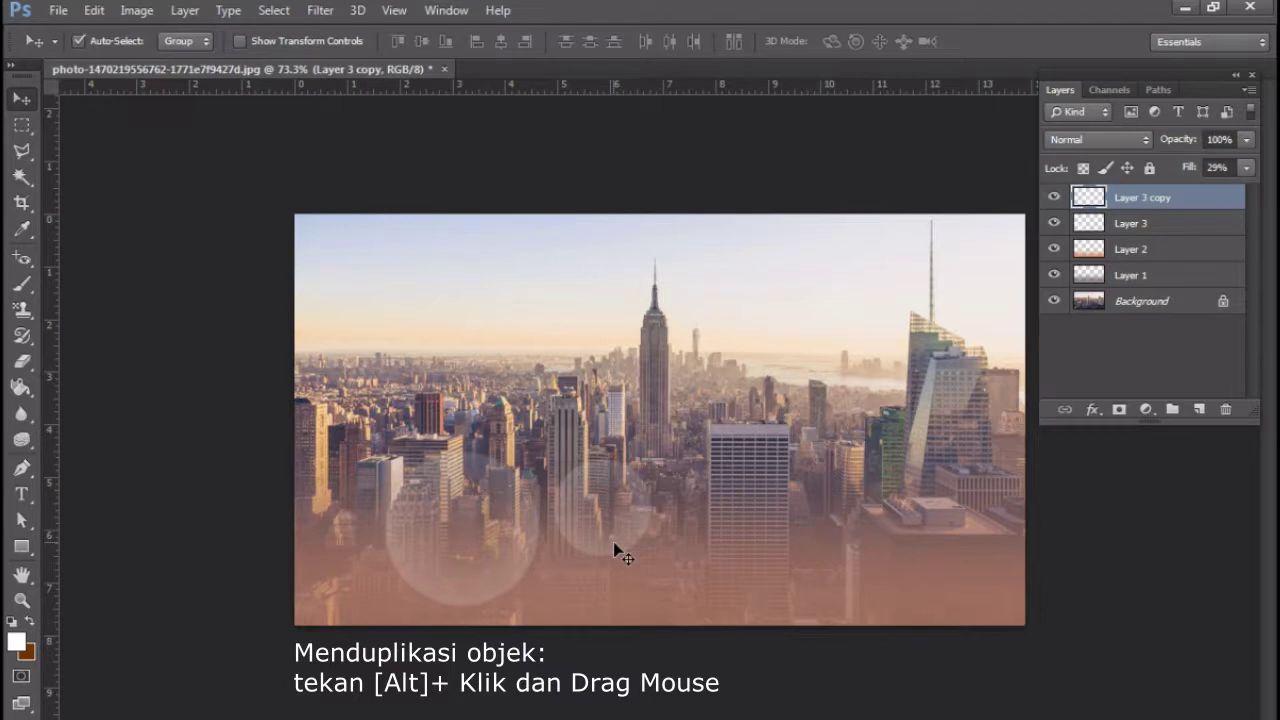
drag(616, 549, 866, 553)
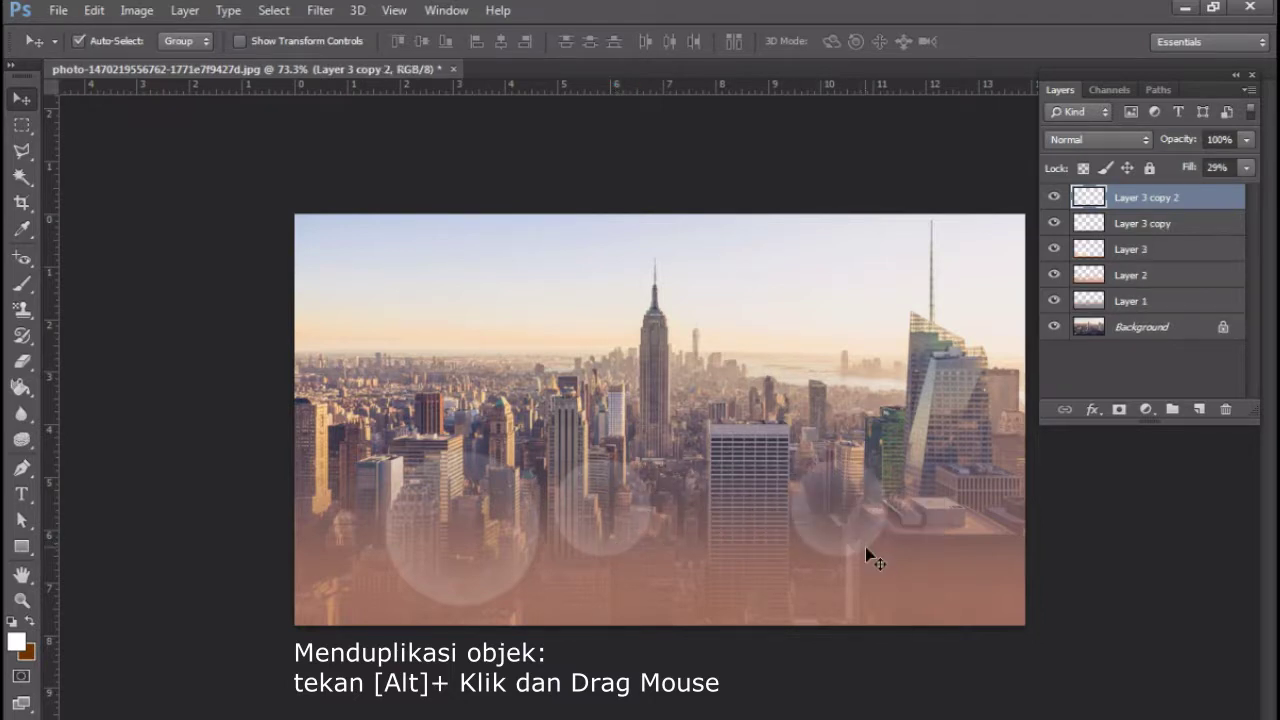
key(ctrl+t)
drag(894, 559, 848, 516)
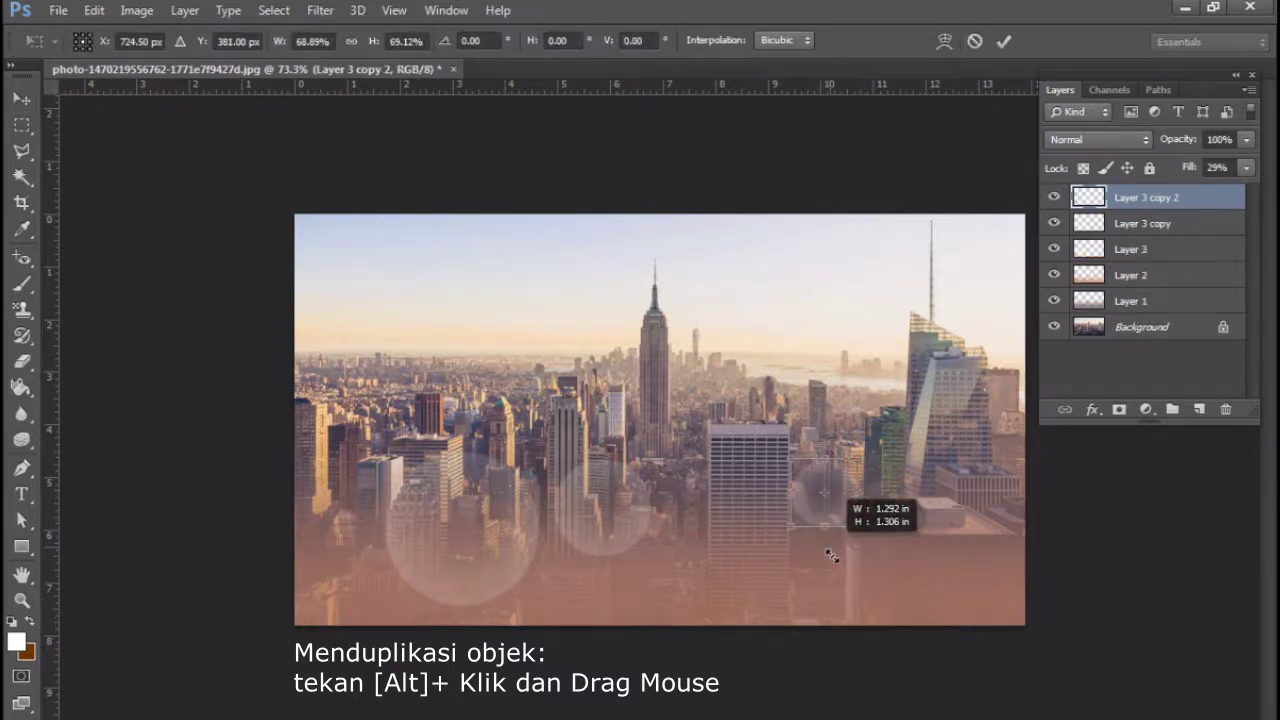
key(Return)
mouse_move(833, 504)
mouse_down()
mouse_move(657, 458)
mouse_move(733, 472)
mouse_up()
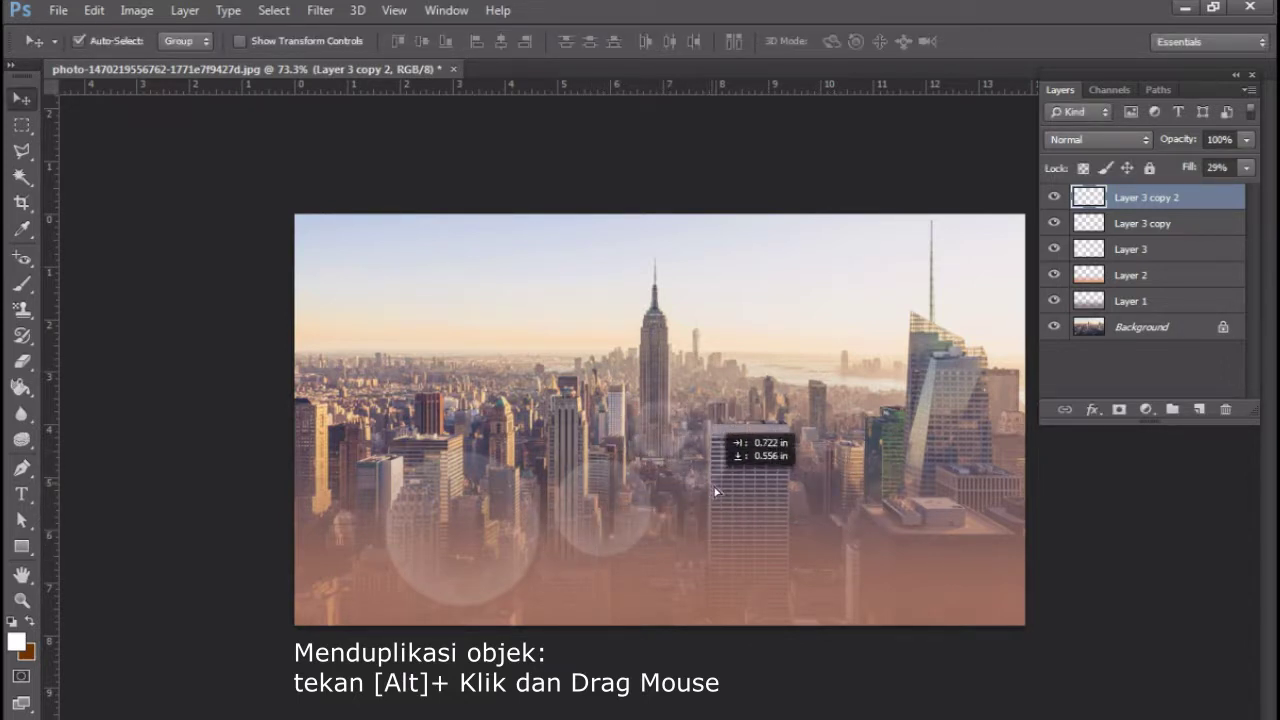
Shrink the newest circle copy further and place it on the skyline
key(ctrl+t)
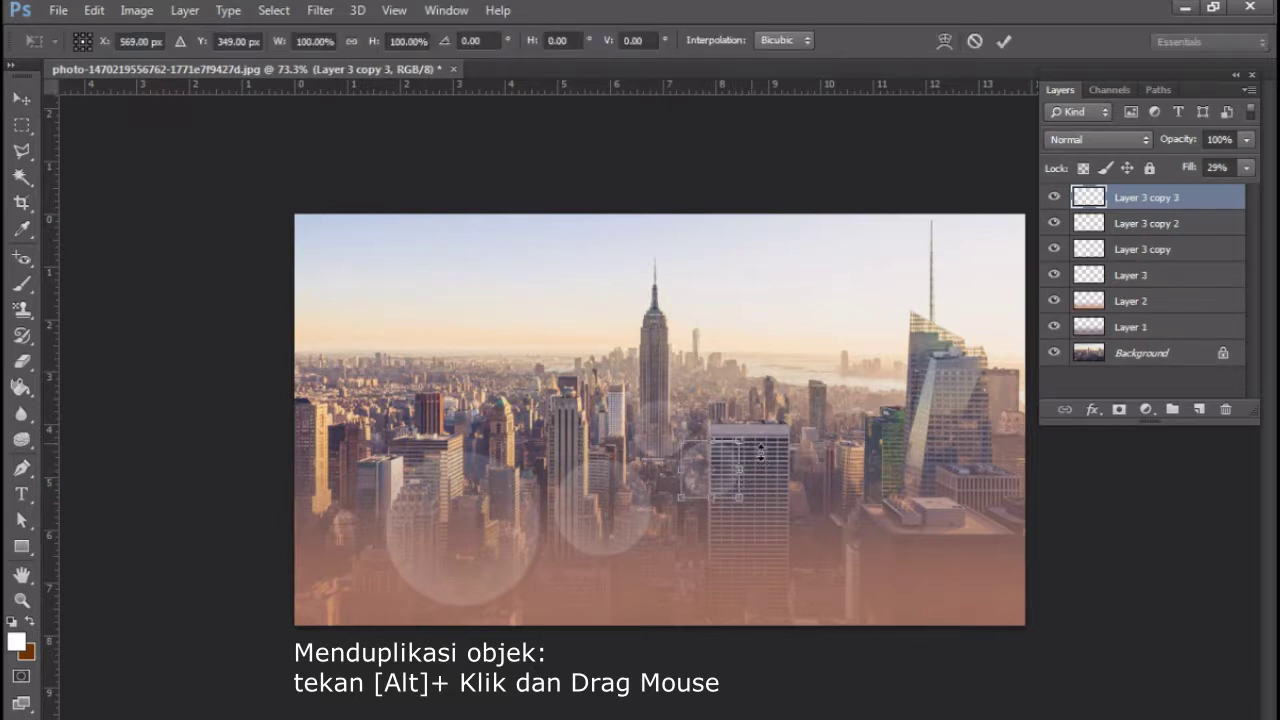
drag(757, 447, 790, 410)
key(Return)
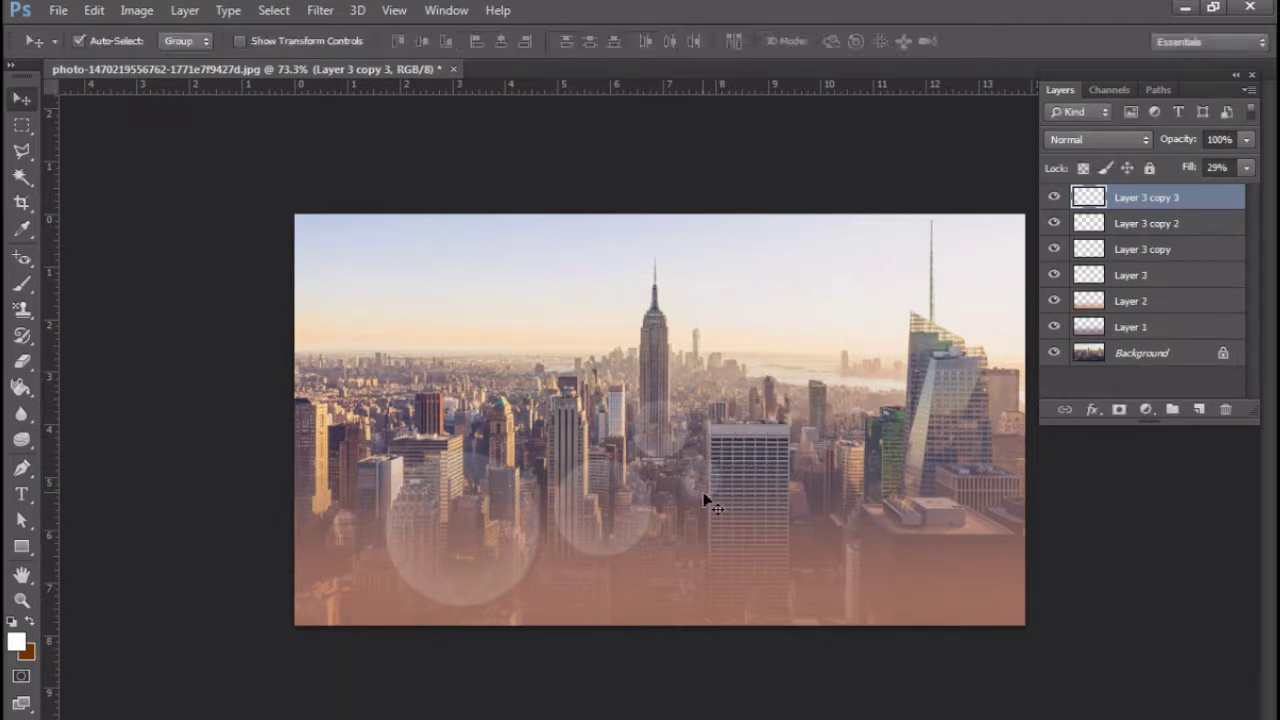
drag(708, 490, 722, 445)
Rearrange the circle copies across the lower skyline and add an empty Layer 4
mouse_move(640, 430)
mouse_down()
mouse_move(700, 471)
mouse_move(712, 520)
mouse_move(940, 378)
mouse_up()
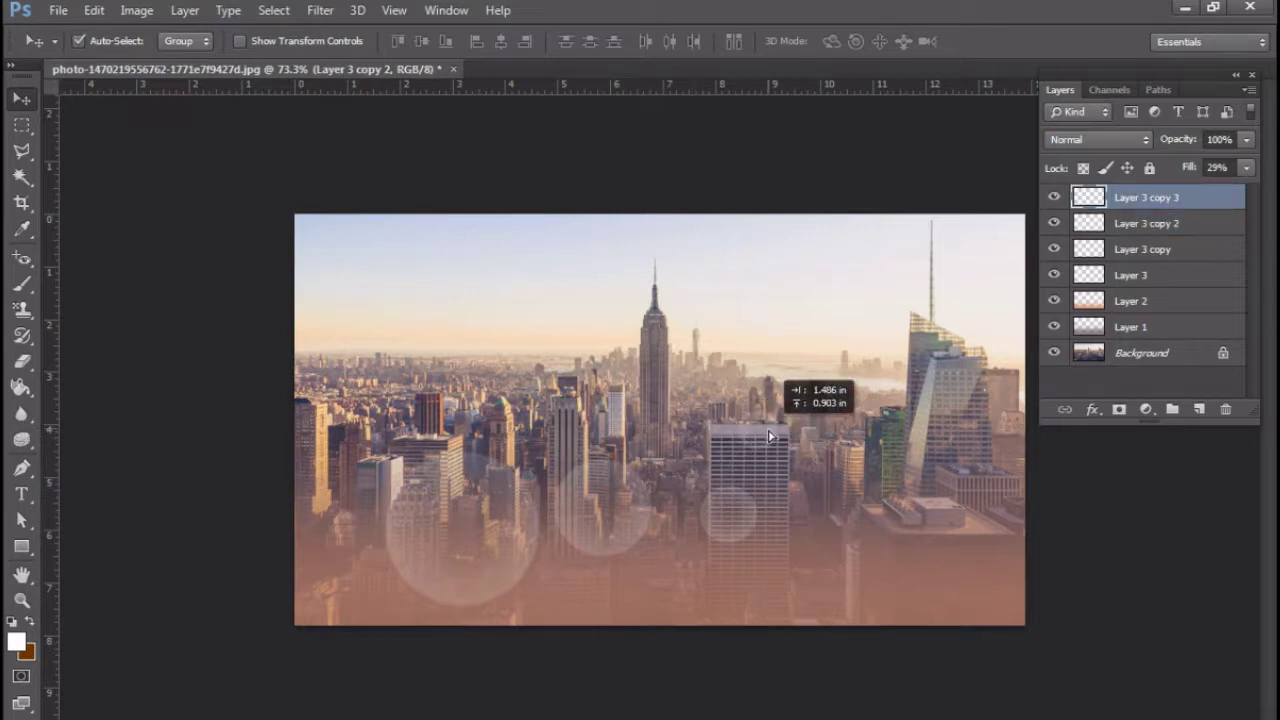
mouse_move(769, 500)
mouse_down()
mouse_move(750, 332)
mouse_move(740, 400)
mouse_up()
click(628, 478)
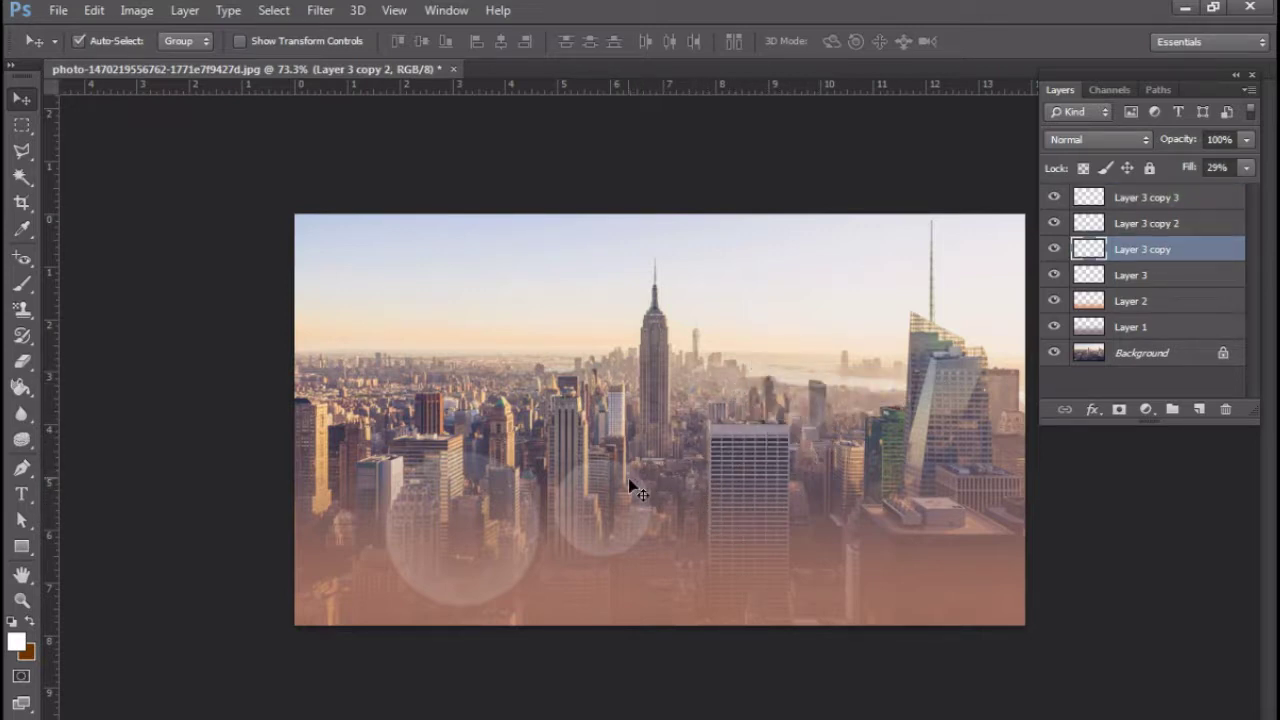
mouse_move(800, 435)
mouse_down()
mouse_move(590, 485)
mouse_move(620, 495)
mouse_move(516, 480)
mouse_up()
mouse_move(723, 380)
mouse_down()
mouse_move(625, 432)
mouse_move(690, 388)
mouse_up()
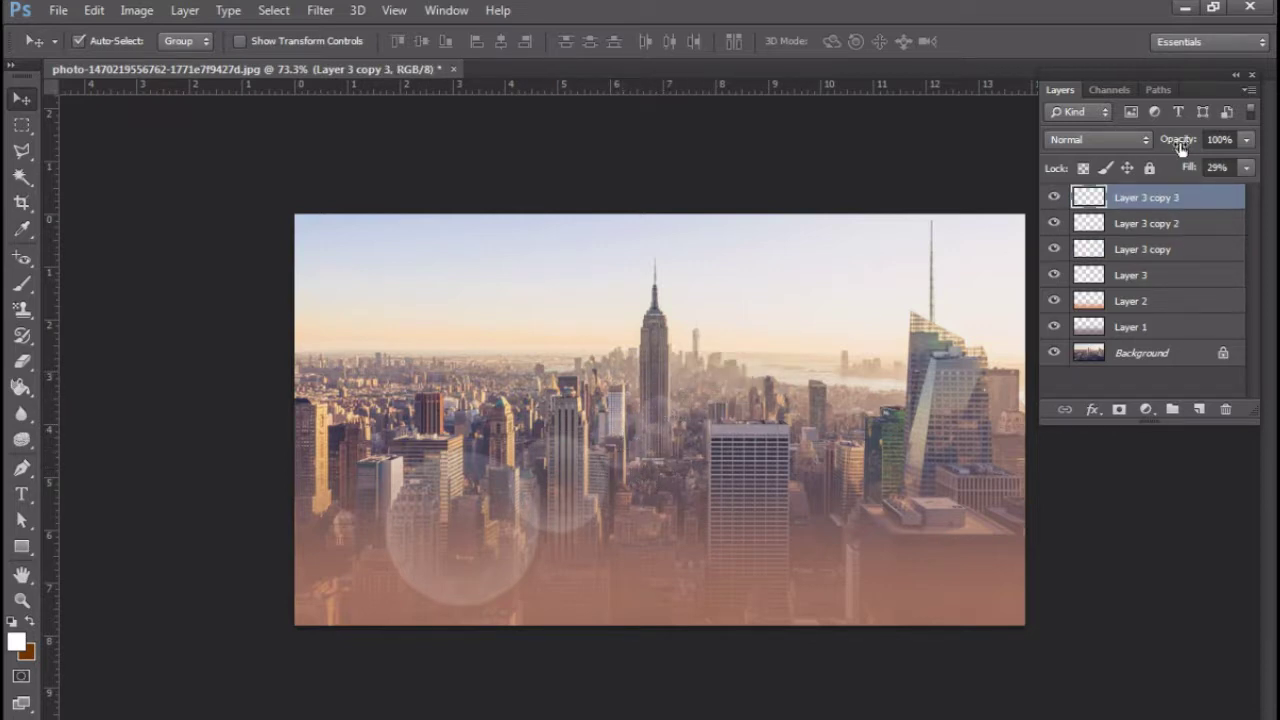
click(1199, 408)
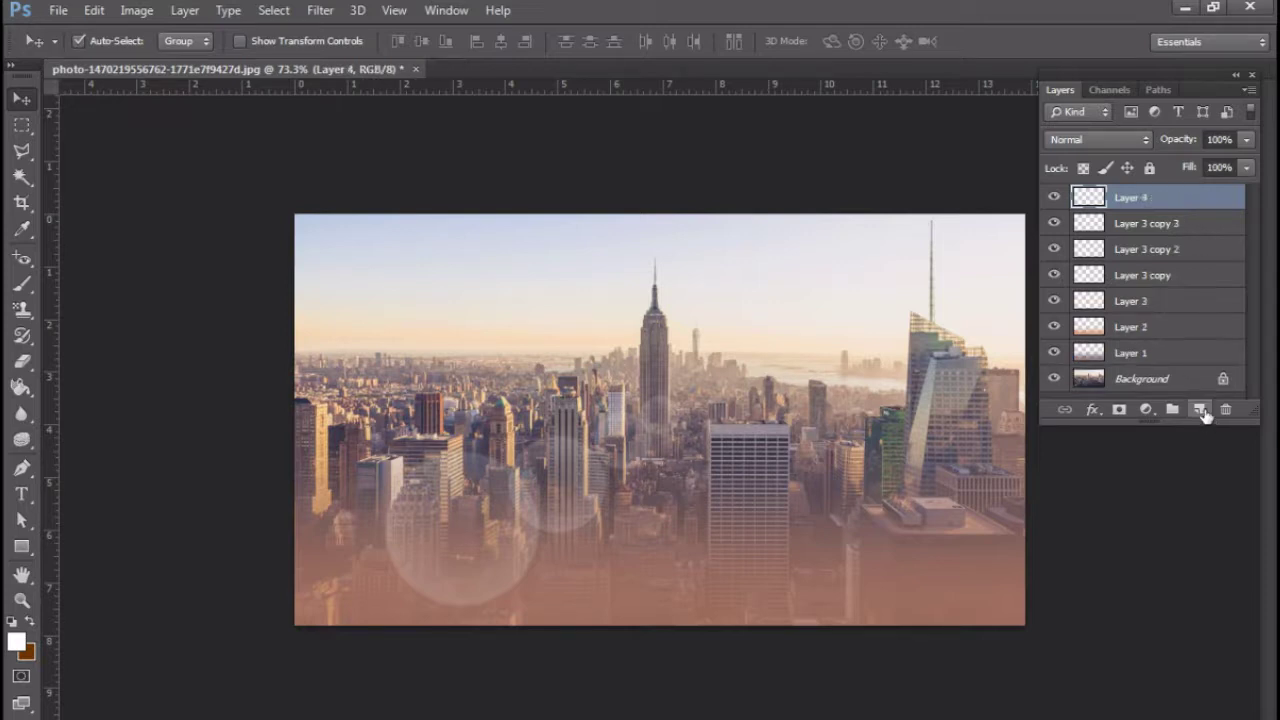
With a soft round brush, paint a white spot near the sun after undoing a test dab
click(24, 286)
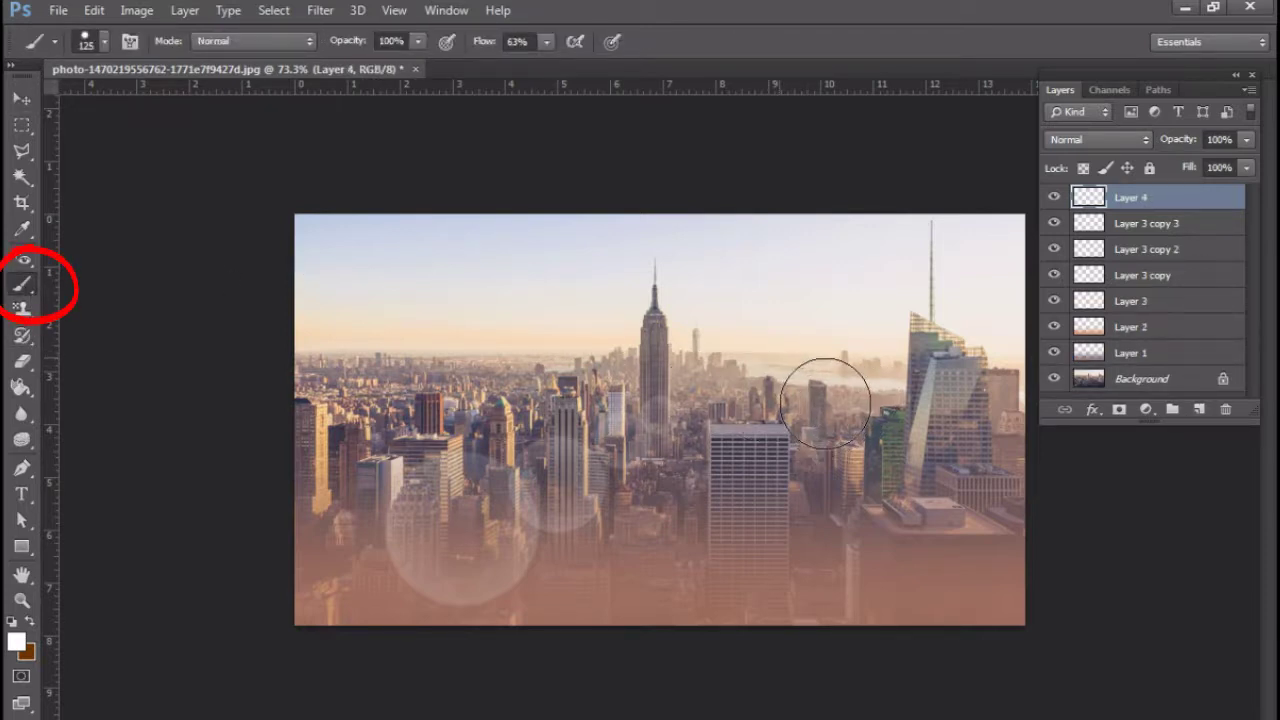
click(780, 358)
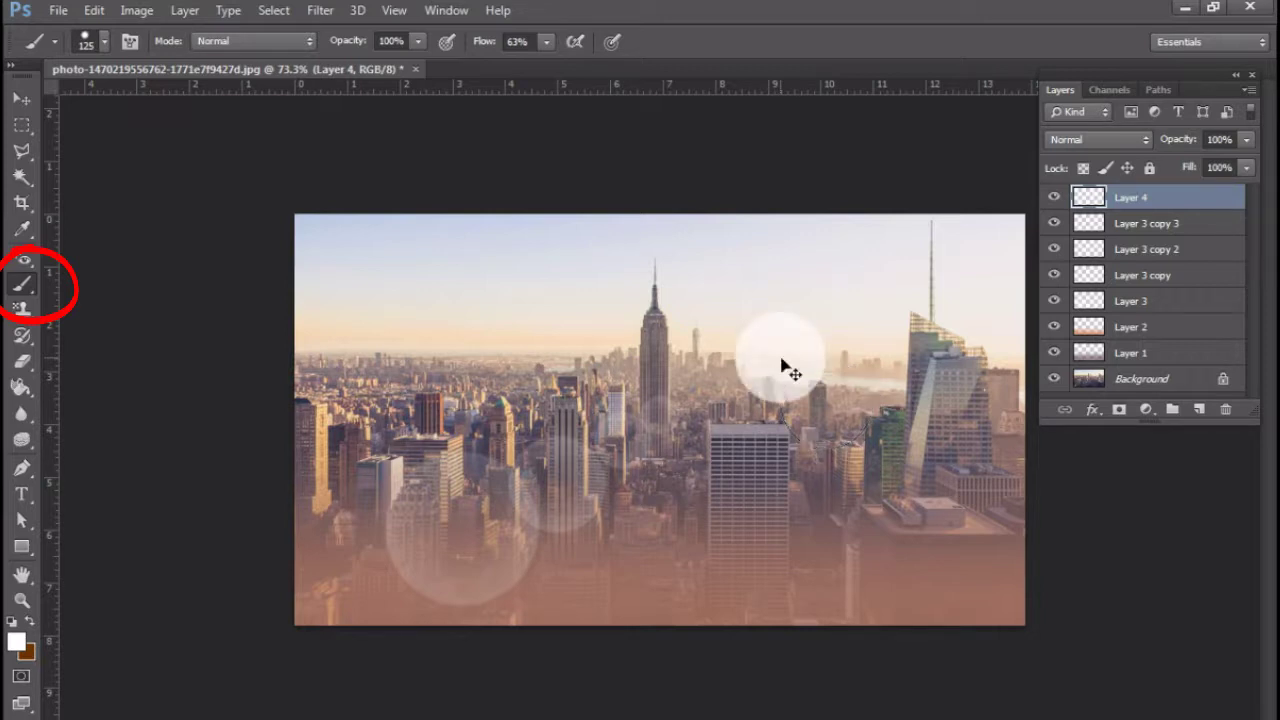
key(ctrl+z)
click(103, 42)
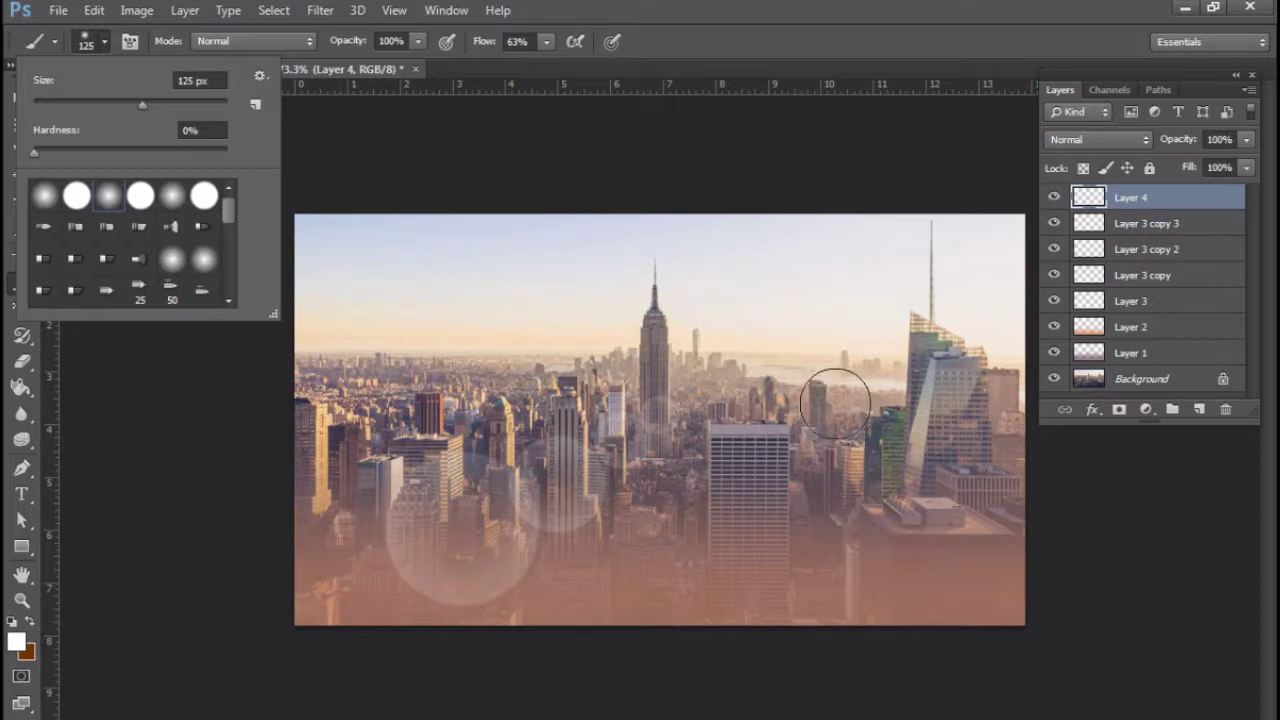
click(800, 372)
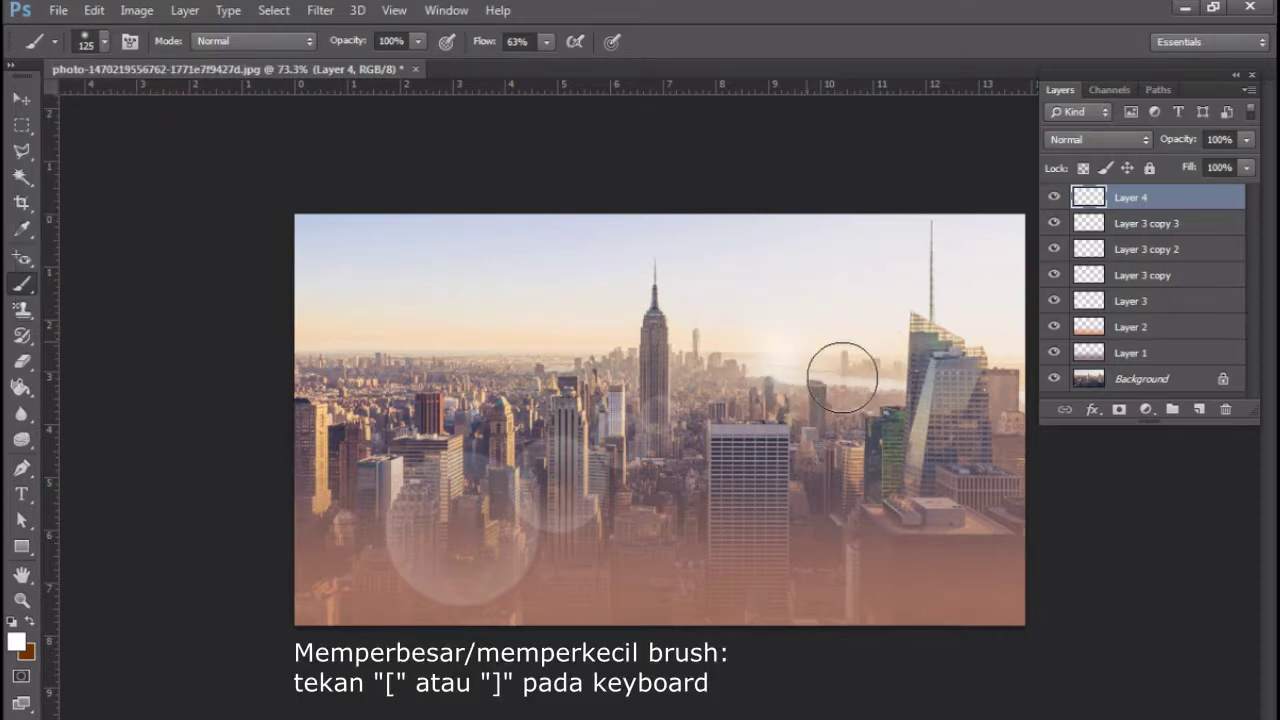
Resize the brush from 600 down to 300 px and paint soft white haze around the sun
key(bracketleft)
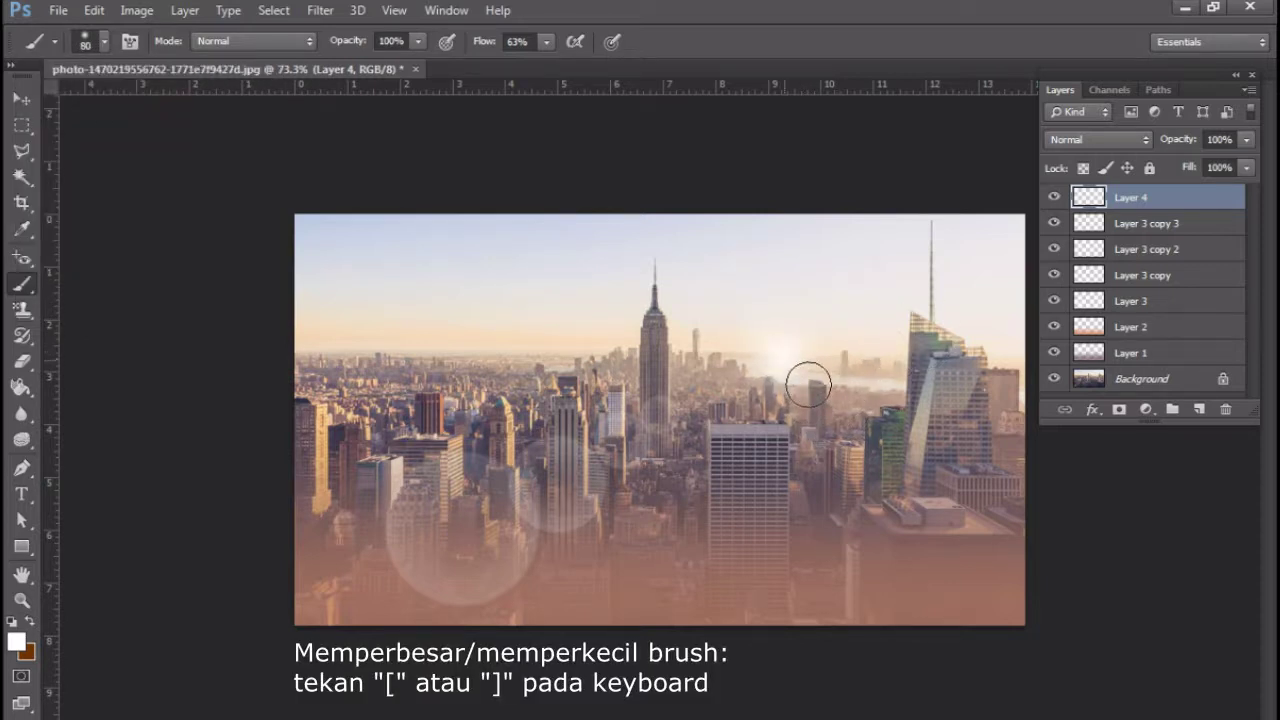
key(bracketright)
key(bracketright)
key(bracketright)
key(bracketright)
key(bracketright)
key(bracketright)
key(bracketright)
key(bracketright)
click(800, 400)
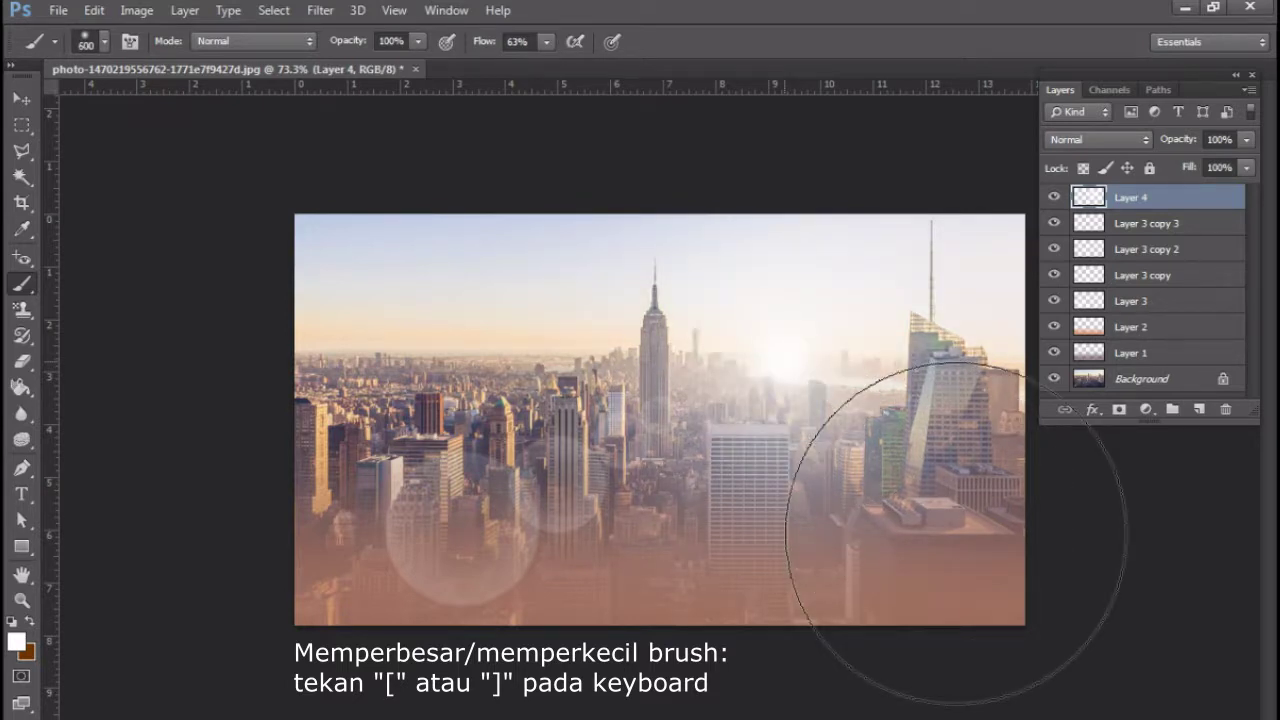
key(ctrl+z)
key(bracketleft)
key(bracketleft)
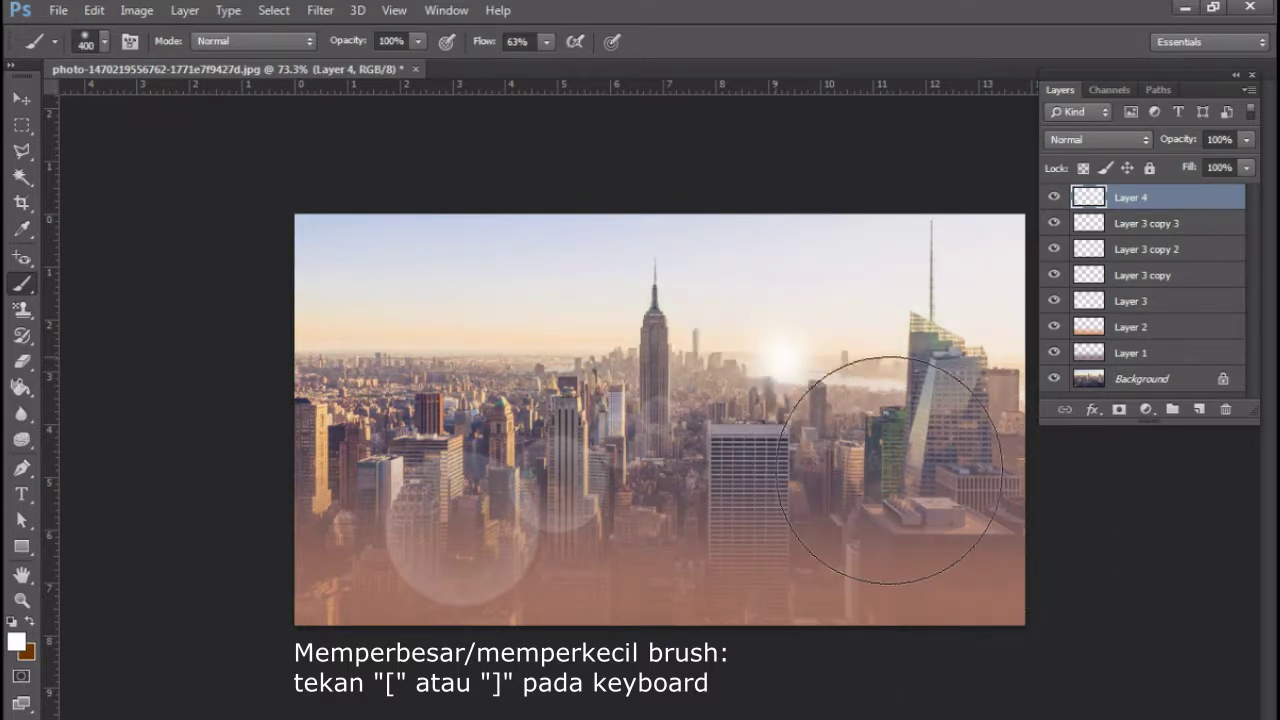
click(787, 391)
key(bracketleft)
click(795, 408)
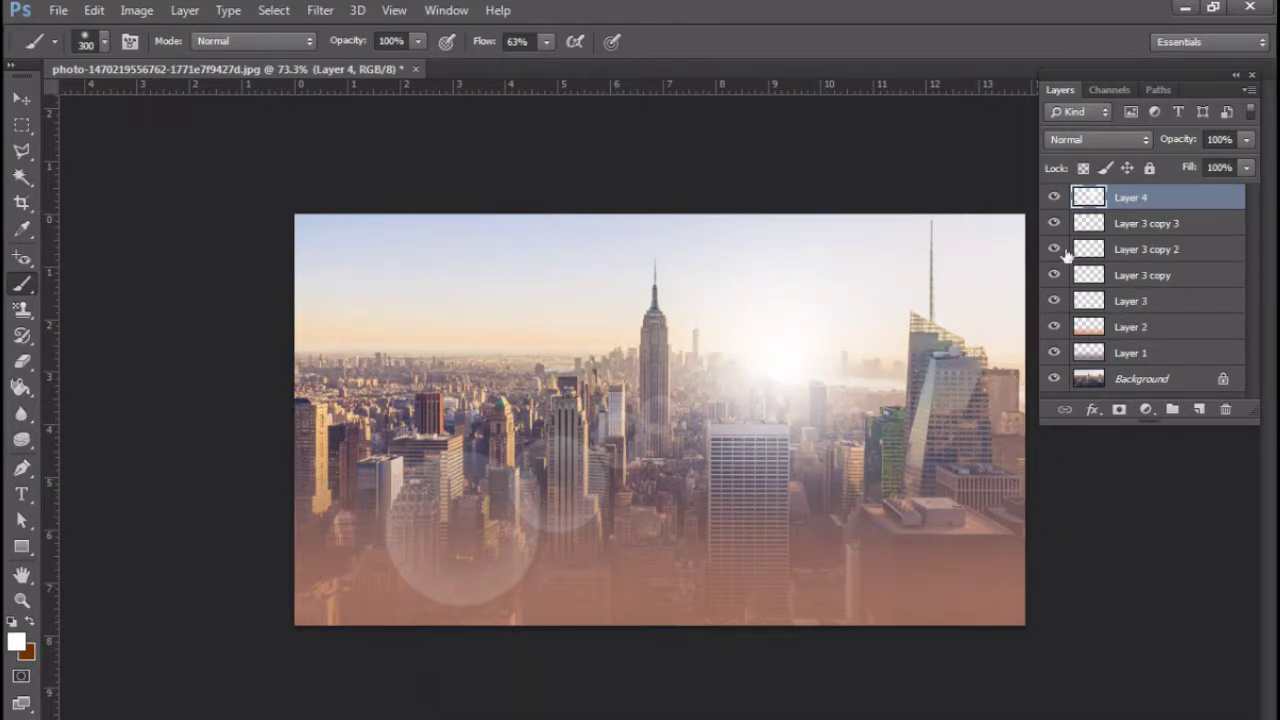
Nudge the white haze slightly up and to the right
click(24, 98)
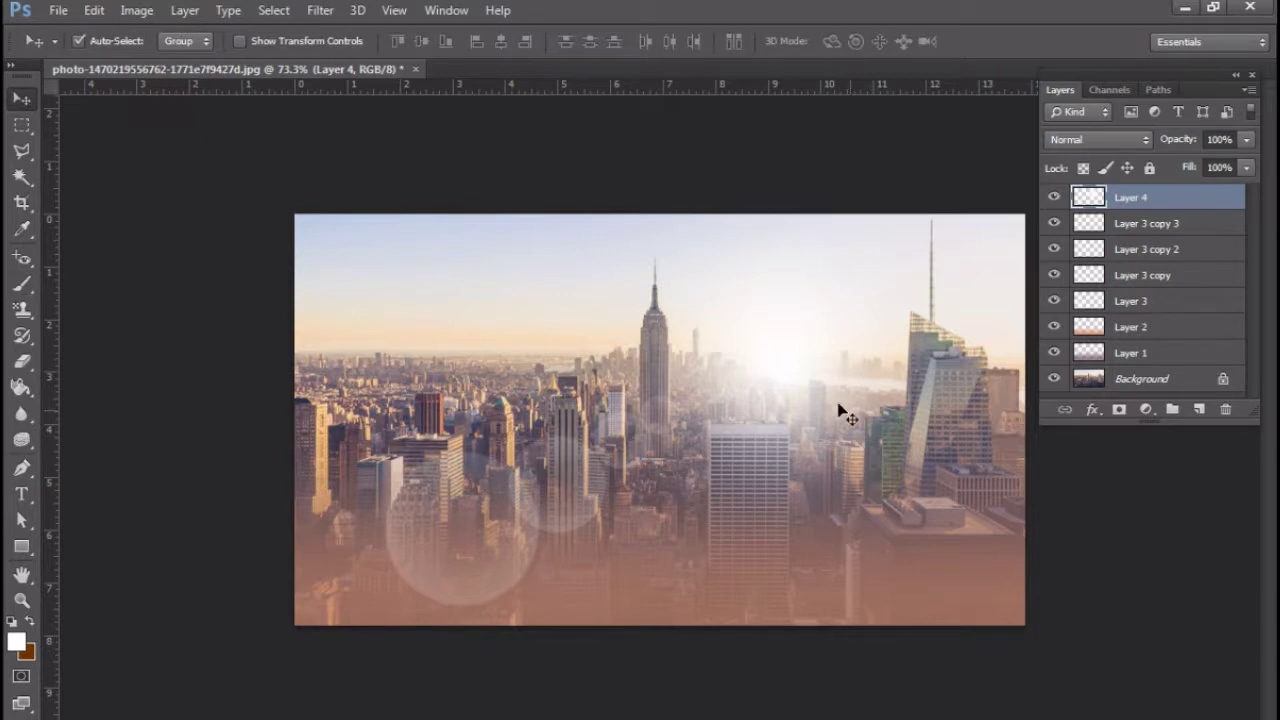
drag(790, 370, 805, 365)
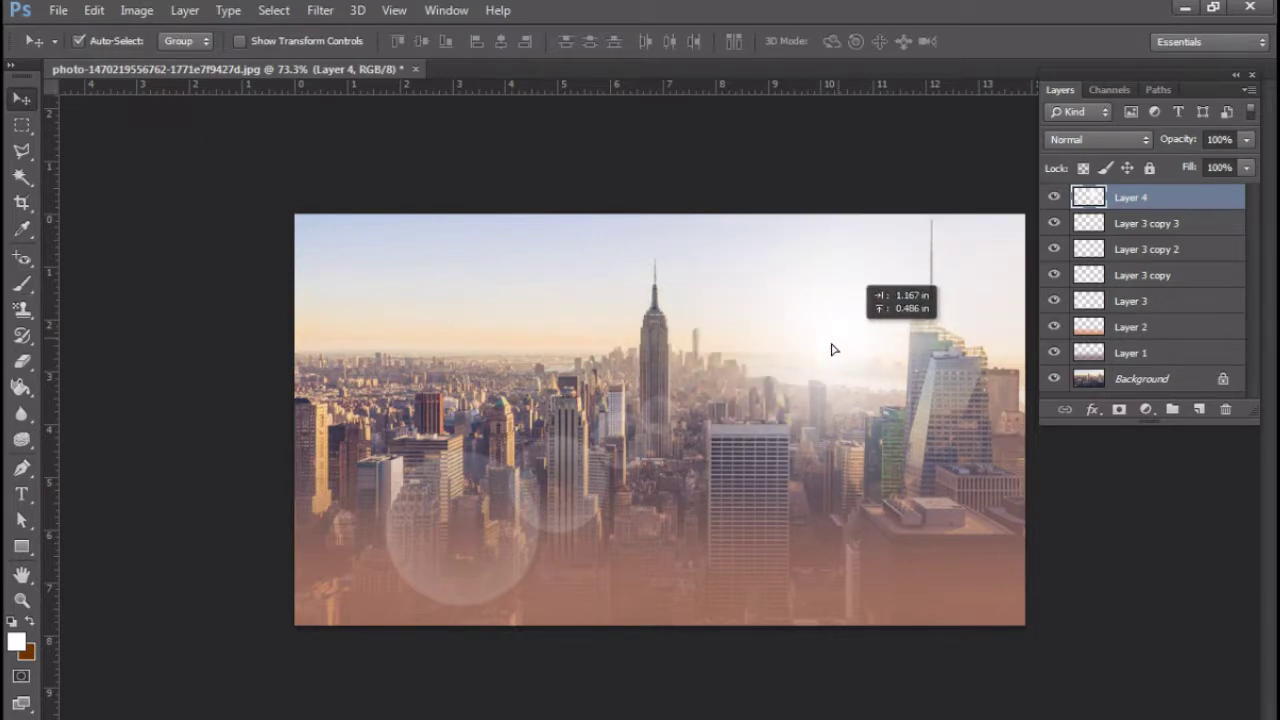
drag(805, 365, 808, 360)
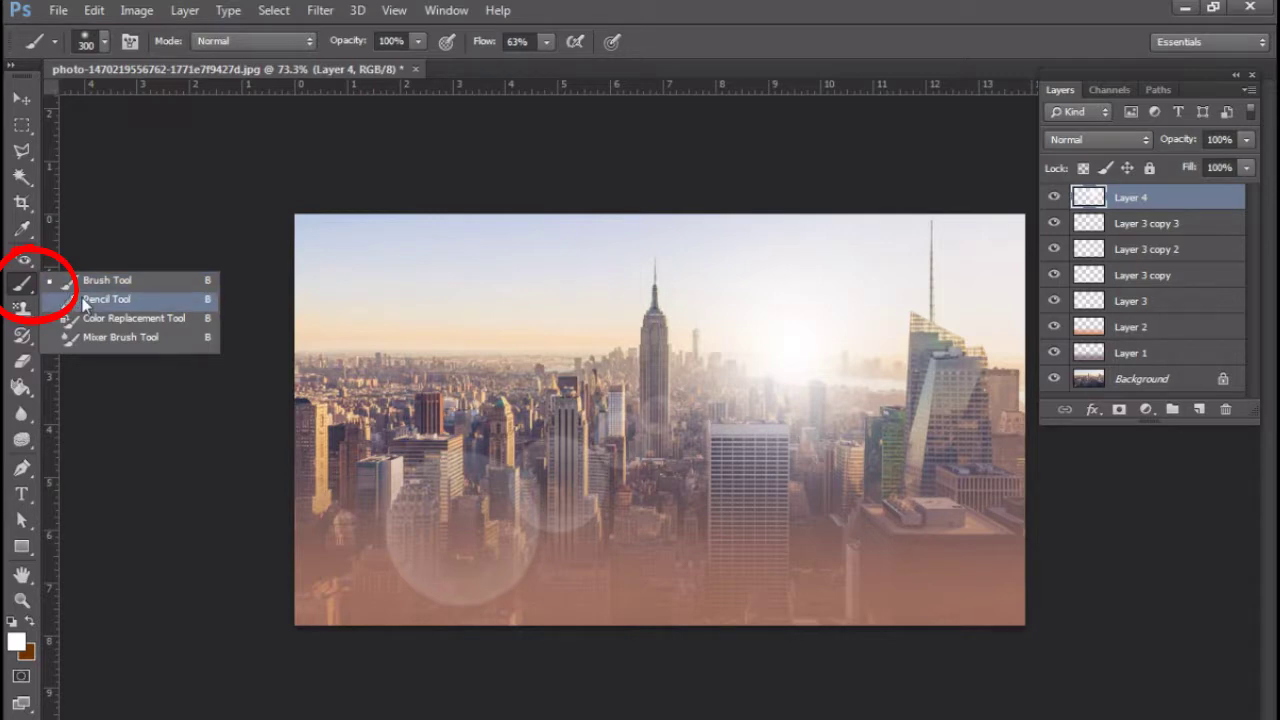
Choose the Pencil tool with a tip and add a new empty Layer 5
click(85, 302)
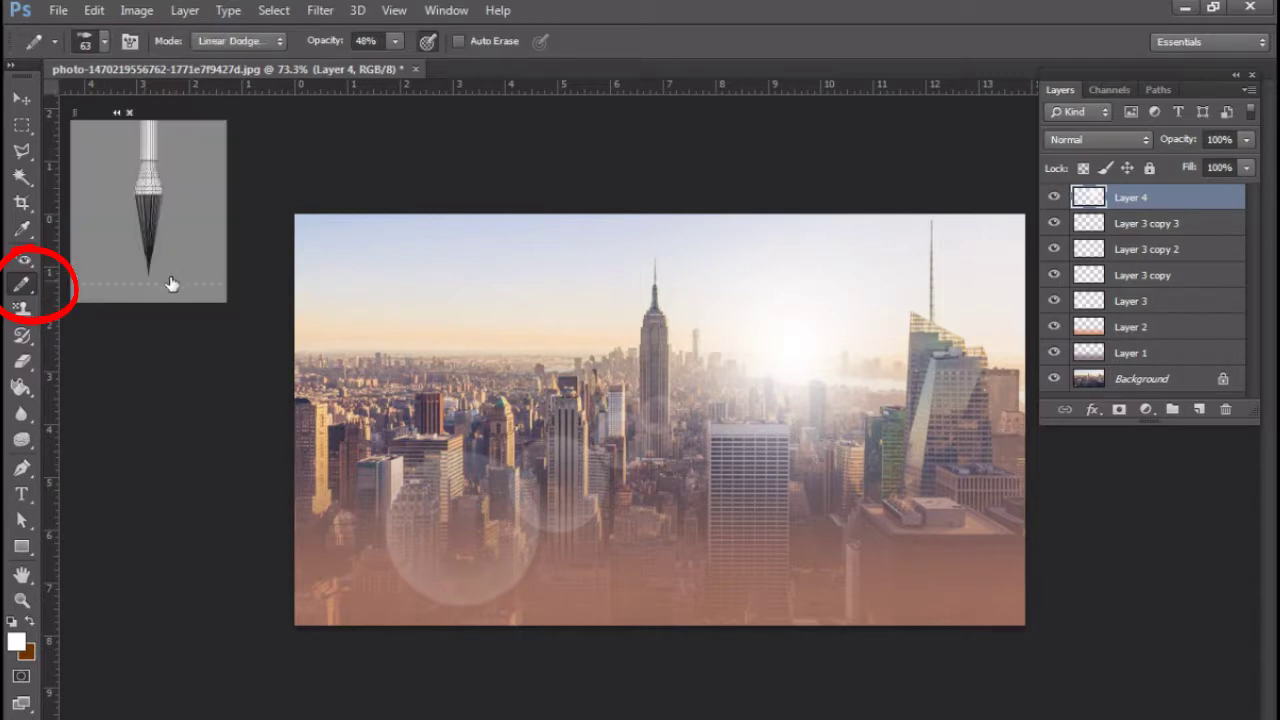
click(103, 43)
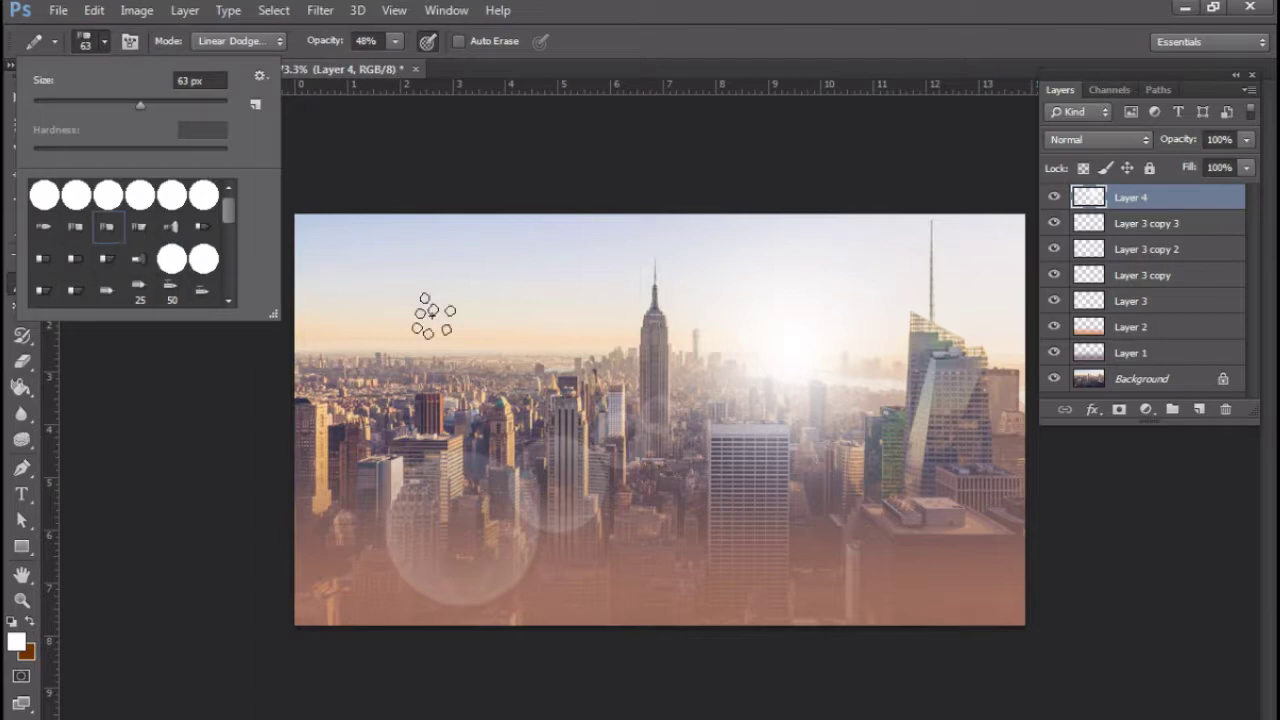
click(1201, 410)
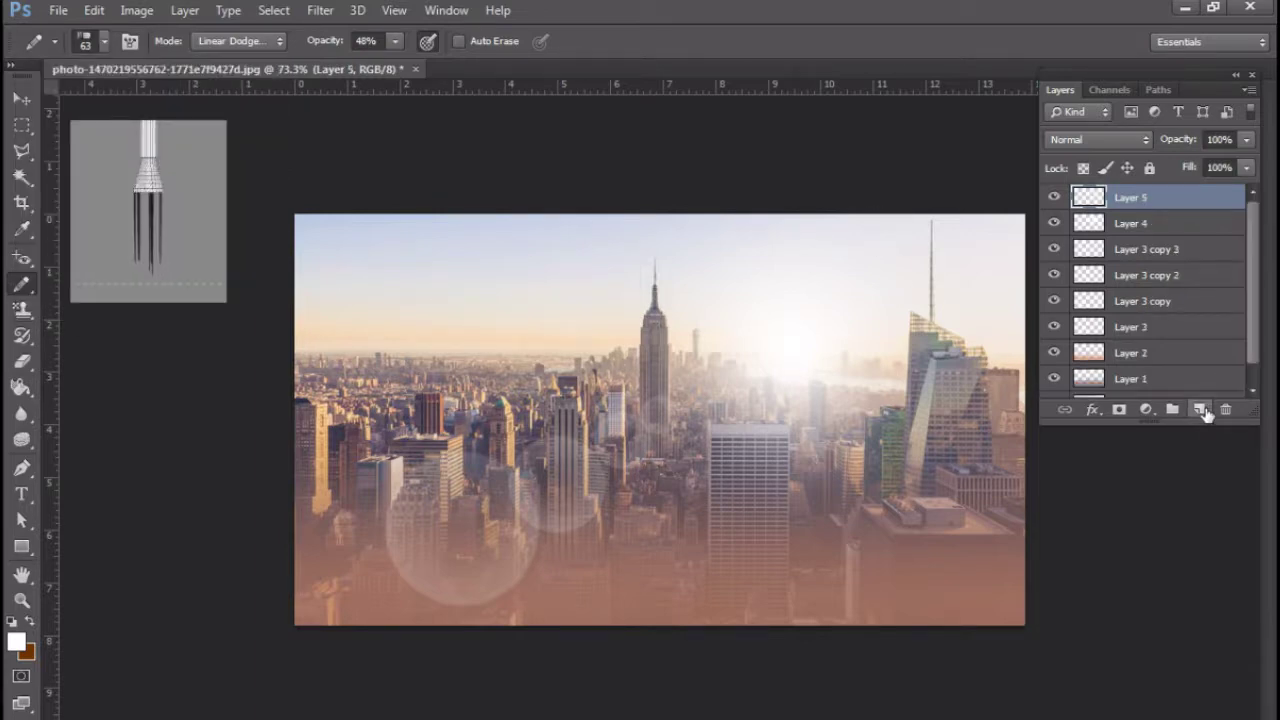
Set the foreground colour to dark brown #784327
click(16, 640)
drag(826, 388, 890, 351)
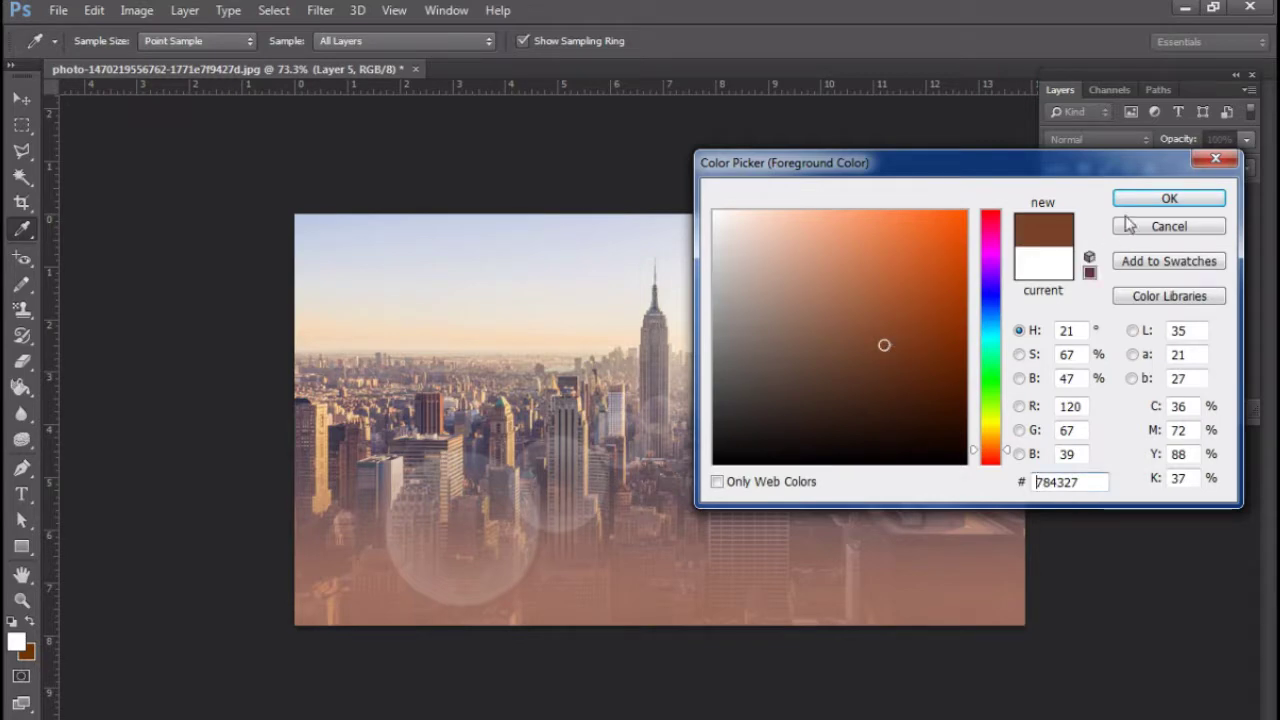
click(1168, 198)
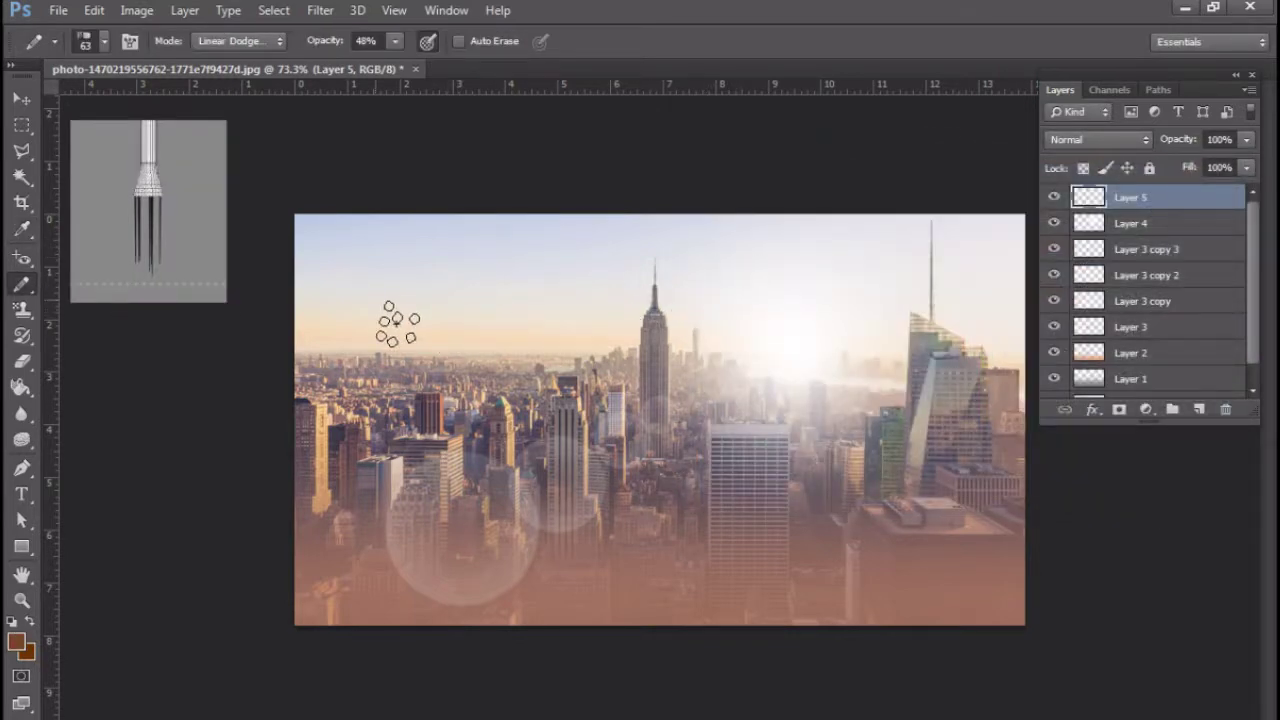
Paint and undo several trial brown strokes and zigzags, enlarging the brush along the way
click(376, 300)
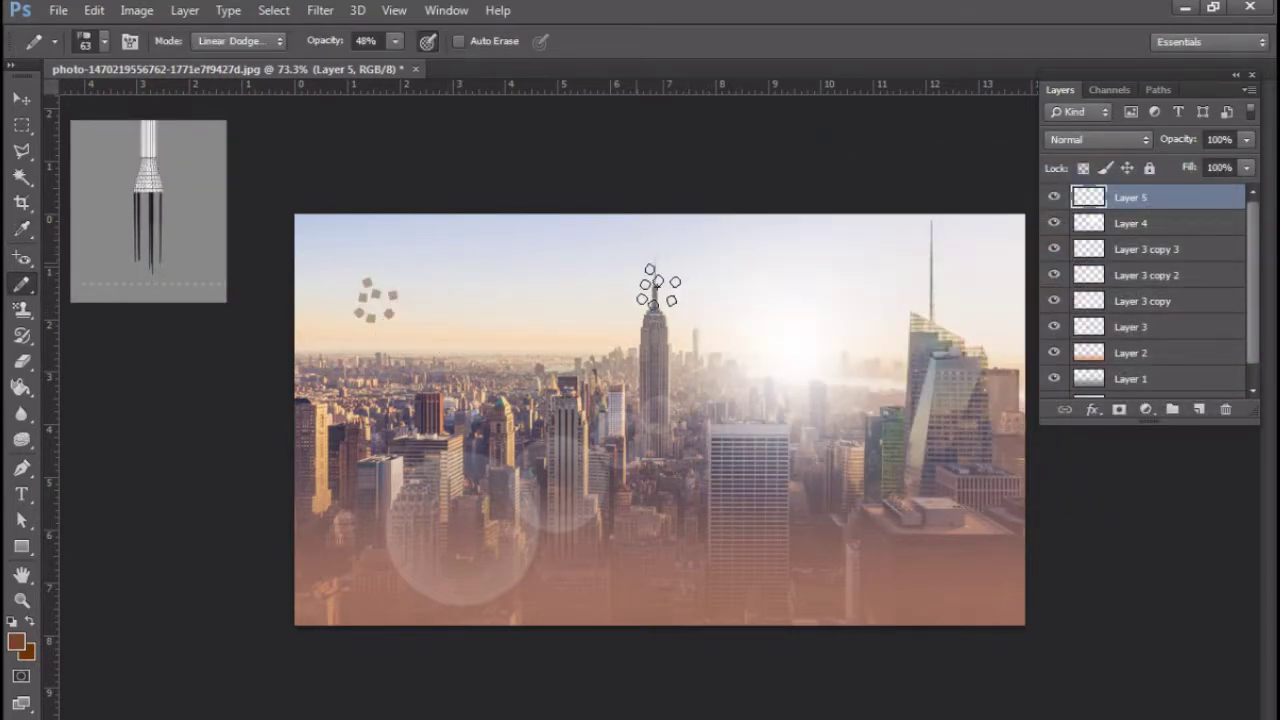
drag(325, 287, 463, 290)
key(ctrl+z)
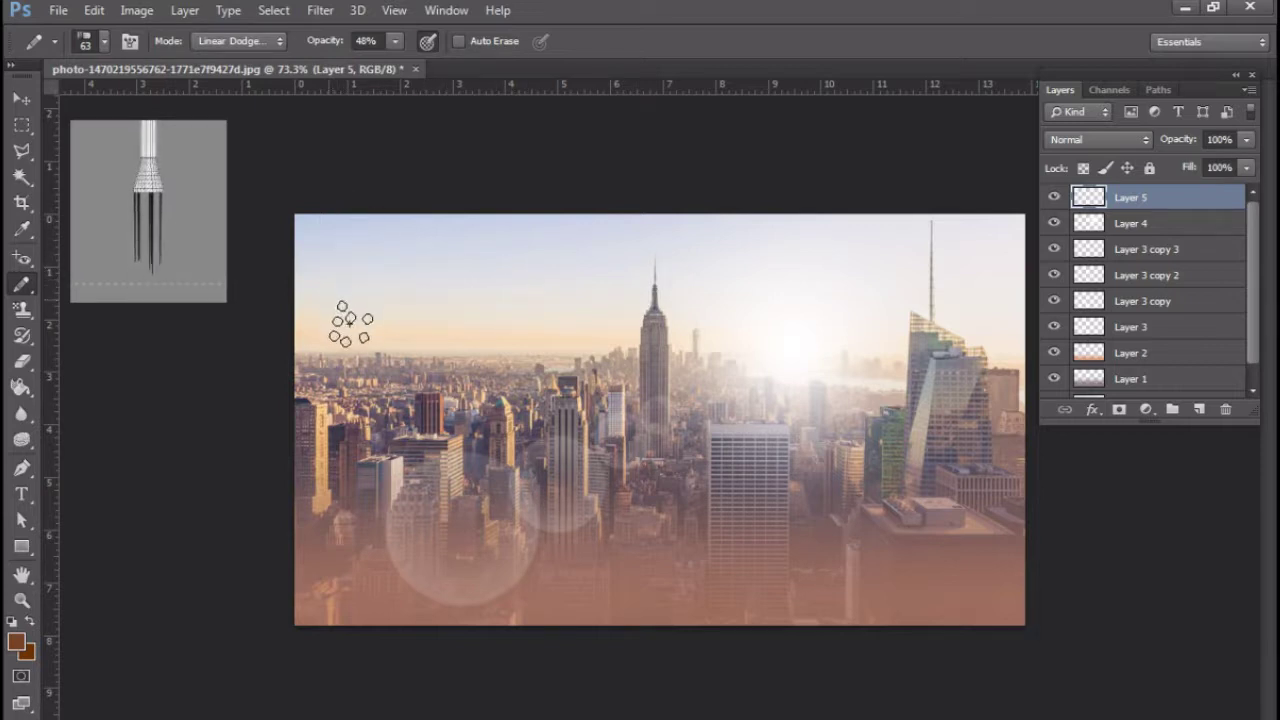
mouse_move(336, 290)
mouse_down()
mouse_move(478, 318)
mouse_move(617, 310)
mouse_up()
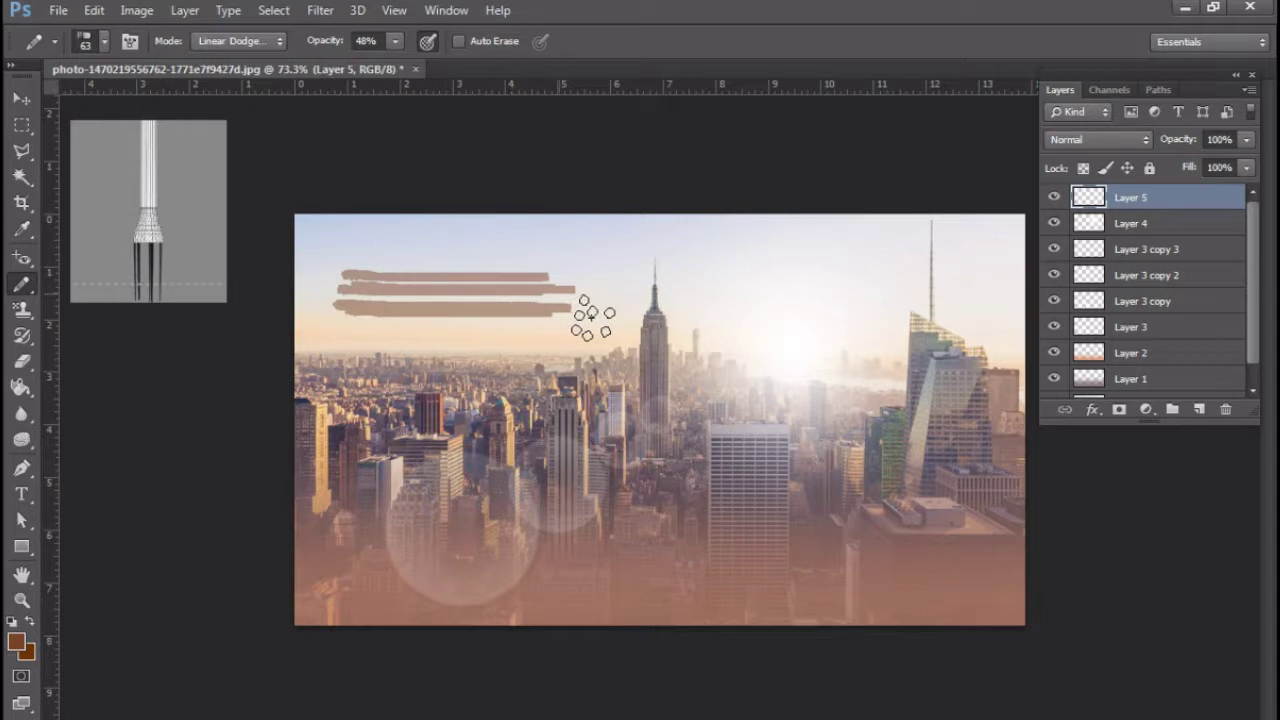
key(ctrl+z)
key(bracketright)
key(bracketright)
key(bracketright)
key(bracketright)
key(bracketright)
key(bracketright)
key(bracketright)
key(bracketright)
key(bracketright)
key(bracketright)
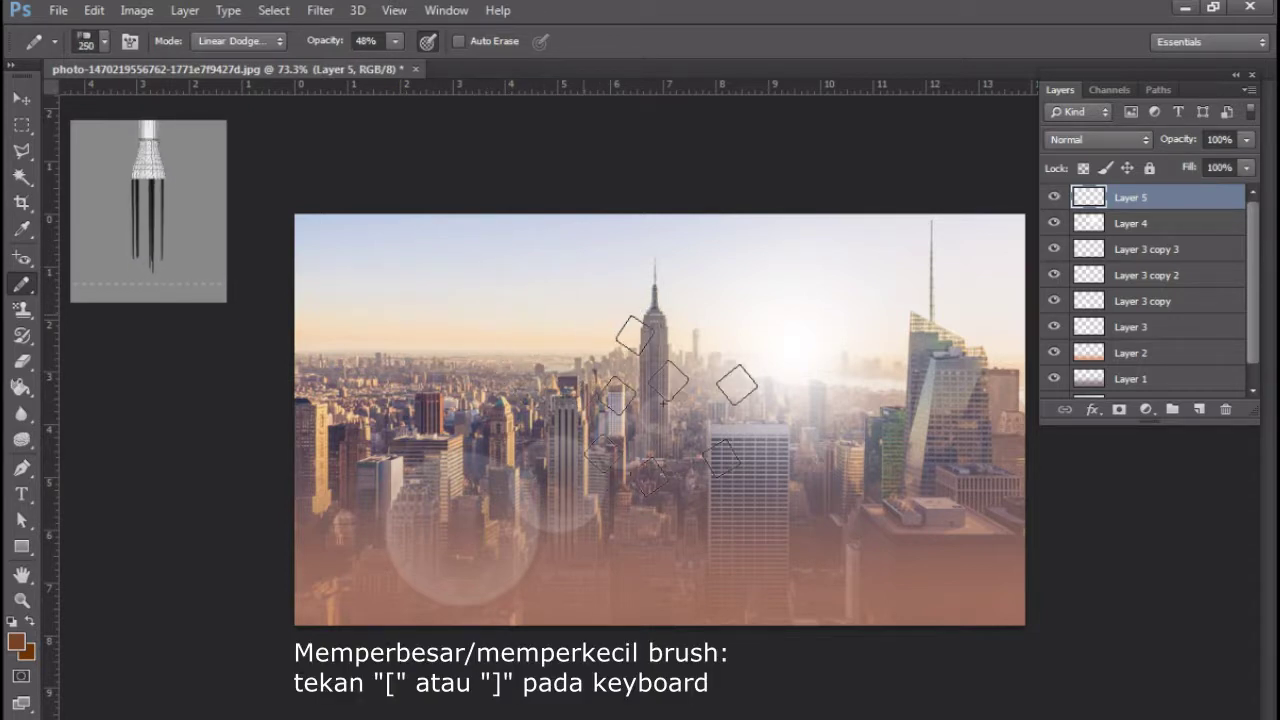
mouse_move(430, 320)
mouse_down()
mouse_move(848, 493)
mouse_move(1110, 470)
mouse_up()
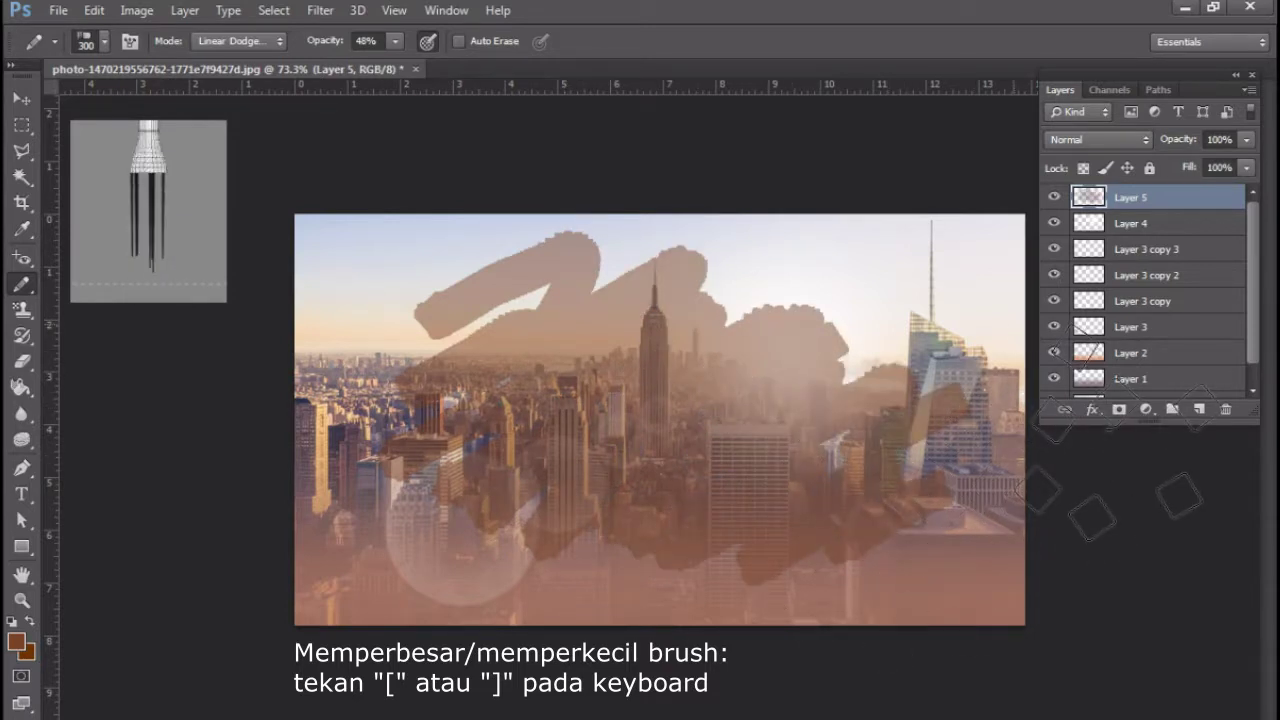
key(ctrl+z)
mouse_move(400, 330)
mouse_down()
mouse_move(688, 597)
mouse_move(1010, 570)
mouse_up()
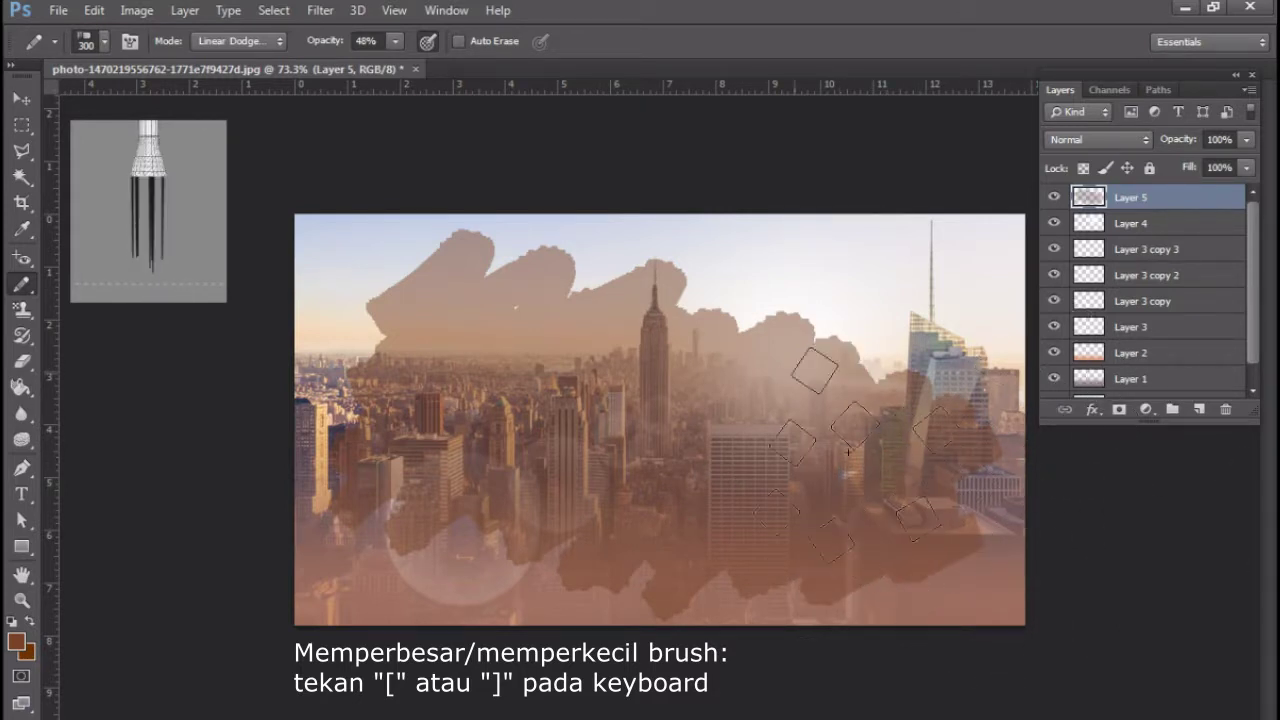
key(ctrl+z)
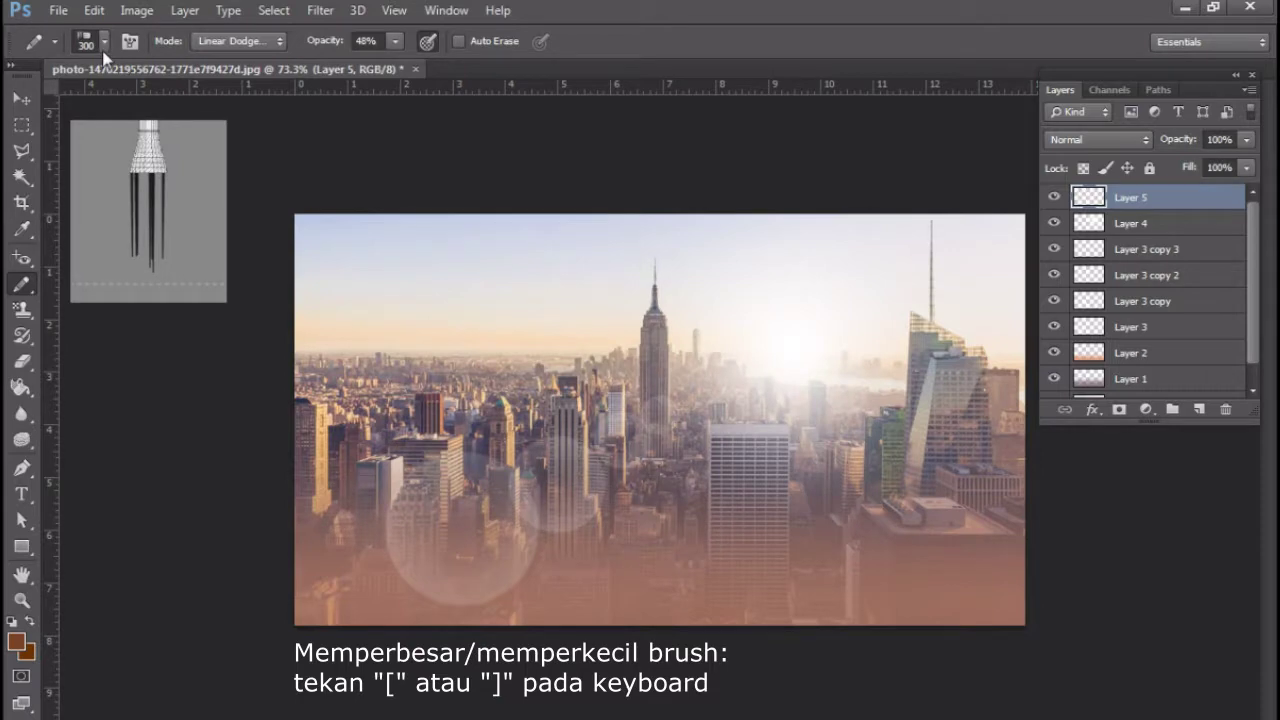
Pick a fan bristle brush preset at size 90 and paint broad tan strokes on Layer 5
click(104, 44)
click(148, 265)
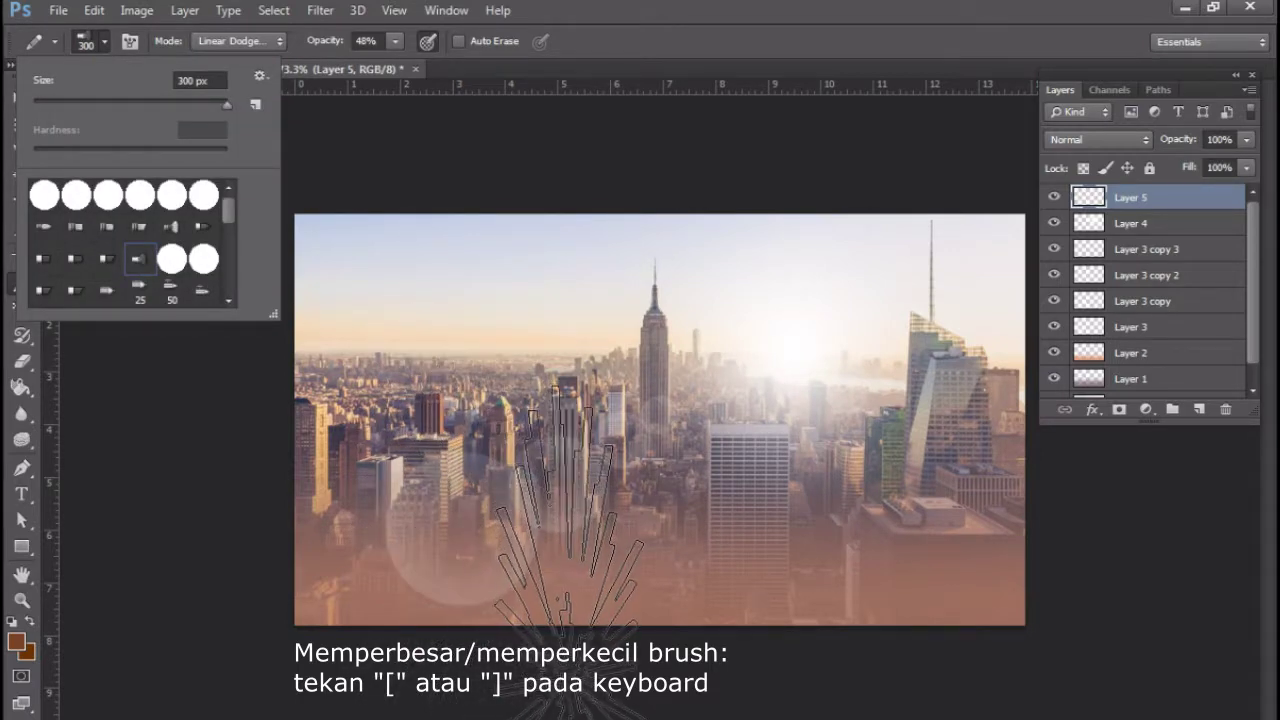
key(Escape)
key(bracketleft)
key(bracketleft)
key(bracketleft)
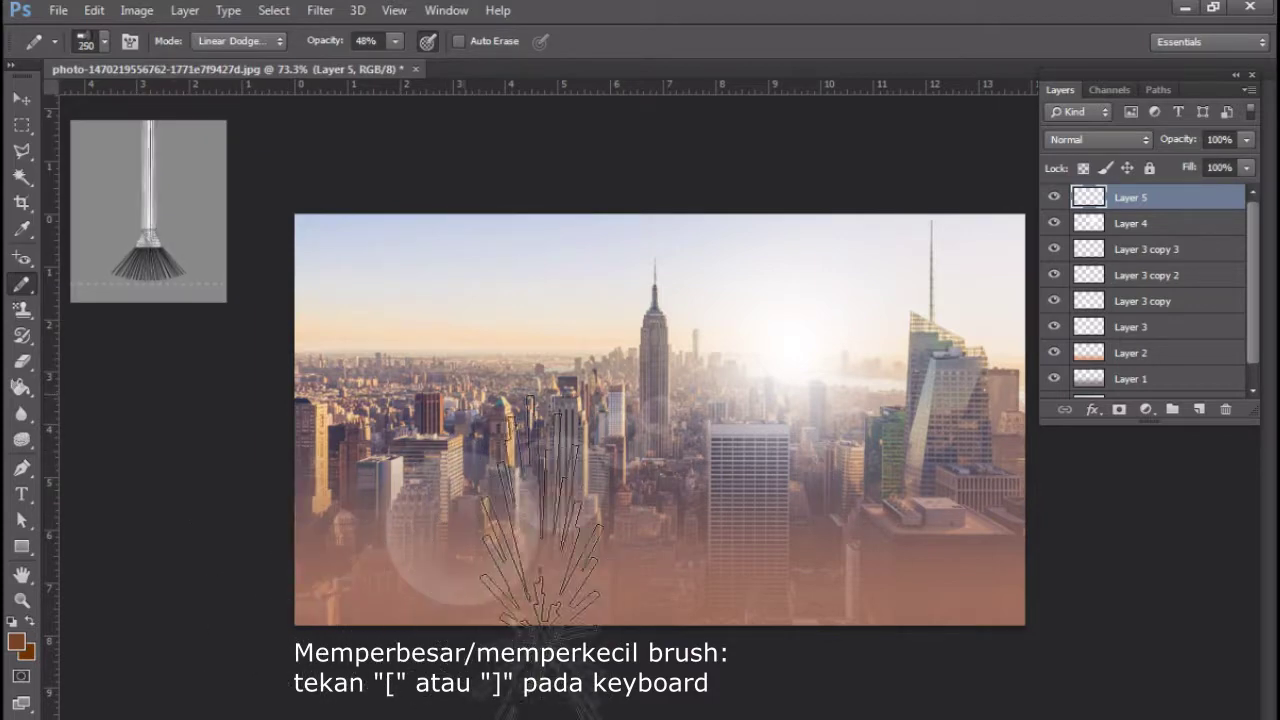
drag(430, 565, 940, 530)
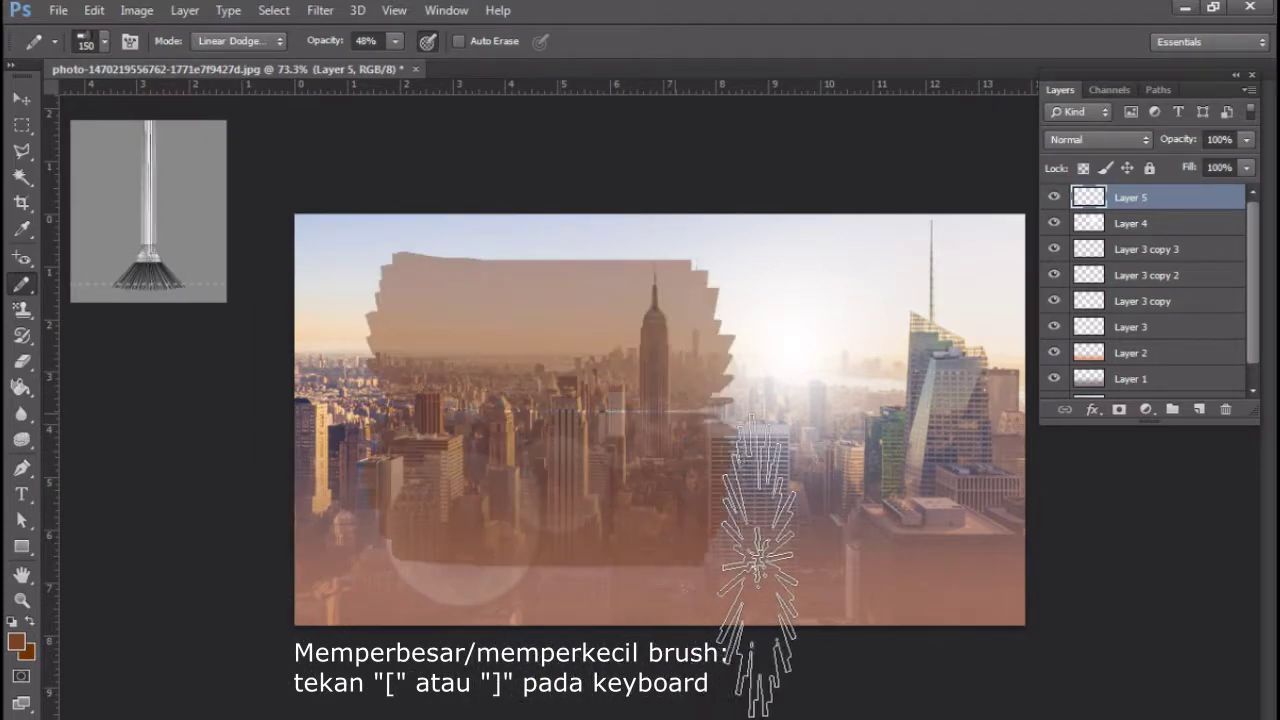
key(ctrl+z)
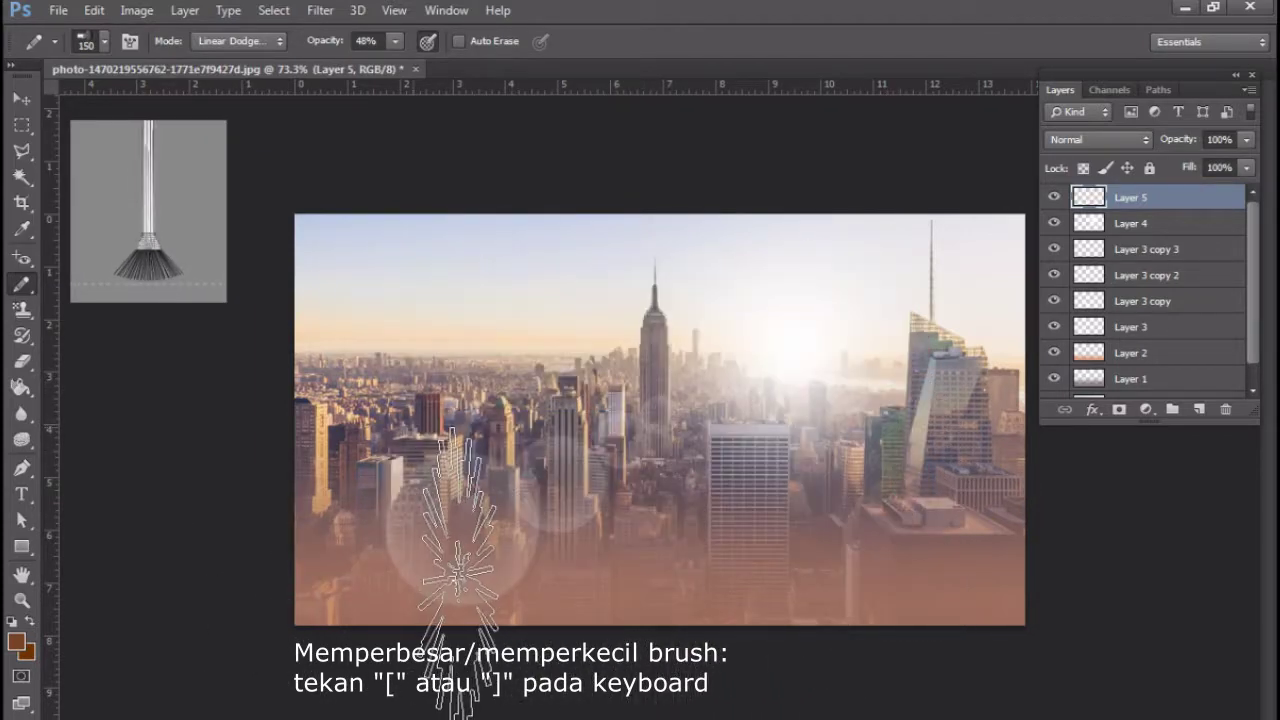
key(bracketleft)
key(bracketleft)
key(bracketleft)
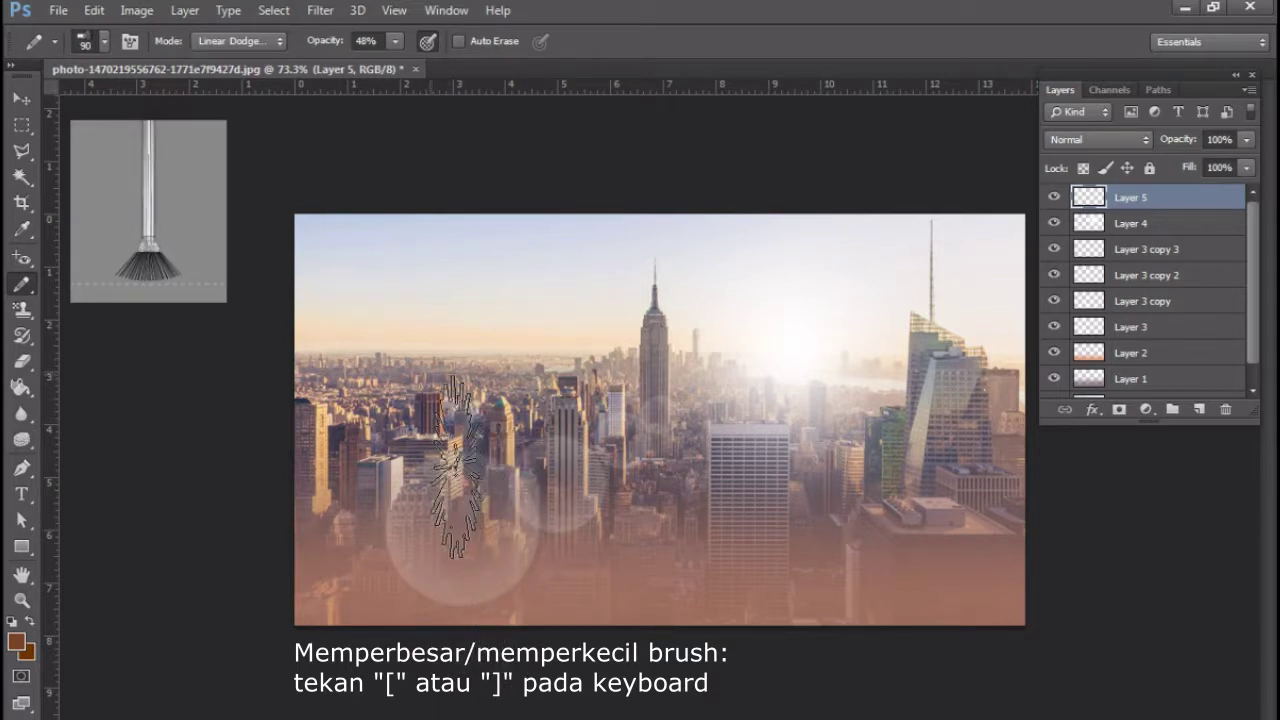
mouse_move(420, 468)
mouse_down()
mouse_move(640, 528)
mouse_move(930, 540)
mouse_move(663, 571)
mouse_move(586, 614)
mouse_move(757, 586)
mouse_move(660, 400)
mouse_move(600, 390)
mouse_move(680, 390)
mouse_move(601, 455)
mouse_up()
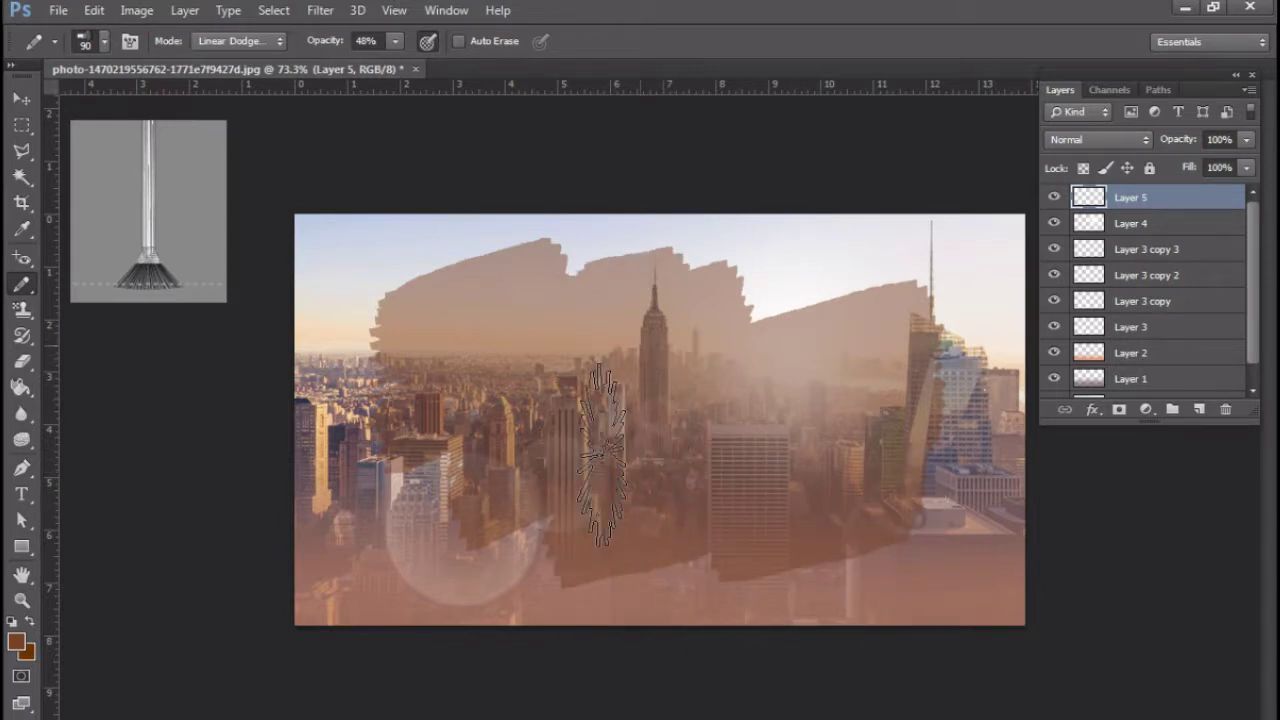
Hide Layer 5, Layer 4, Layer 3 copy 3 and Layer 3 copy 2
click(22, 101)
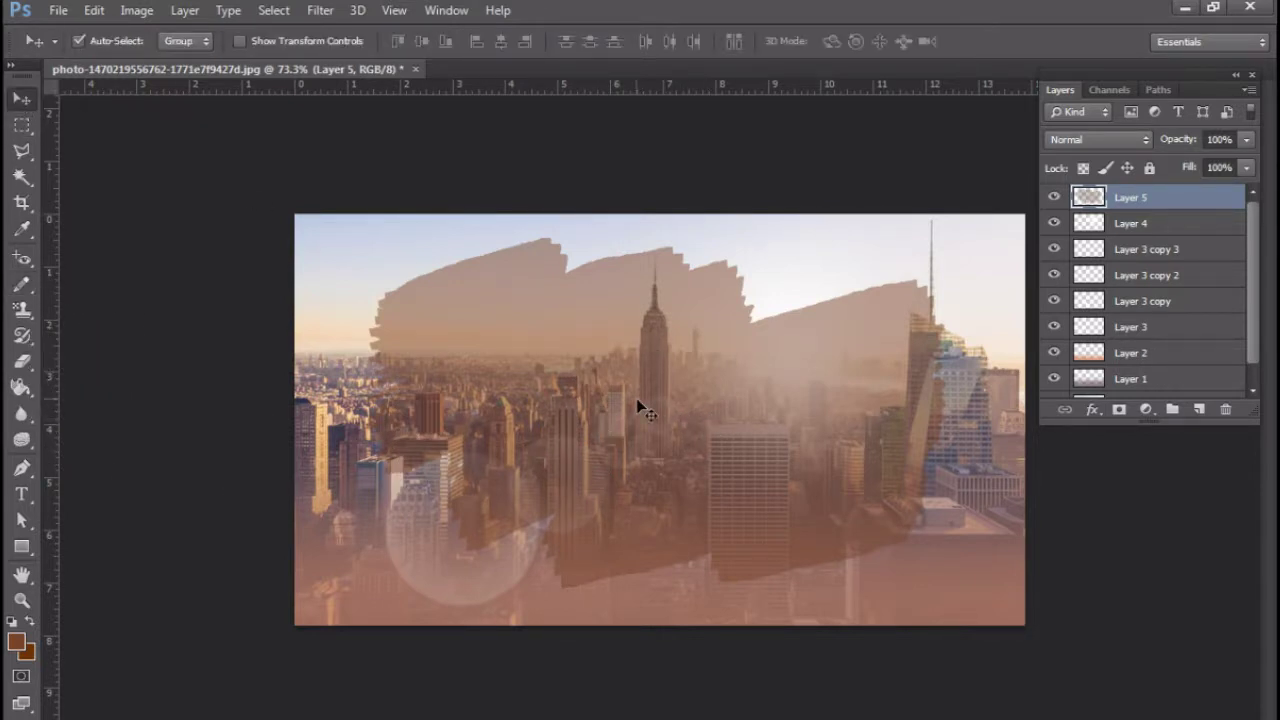
click(22, 284)
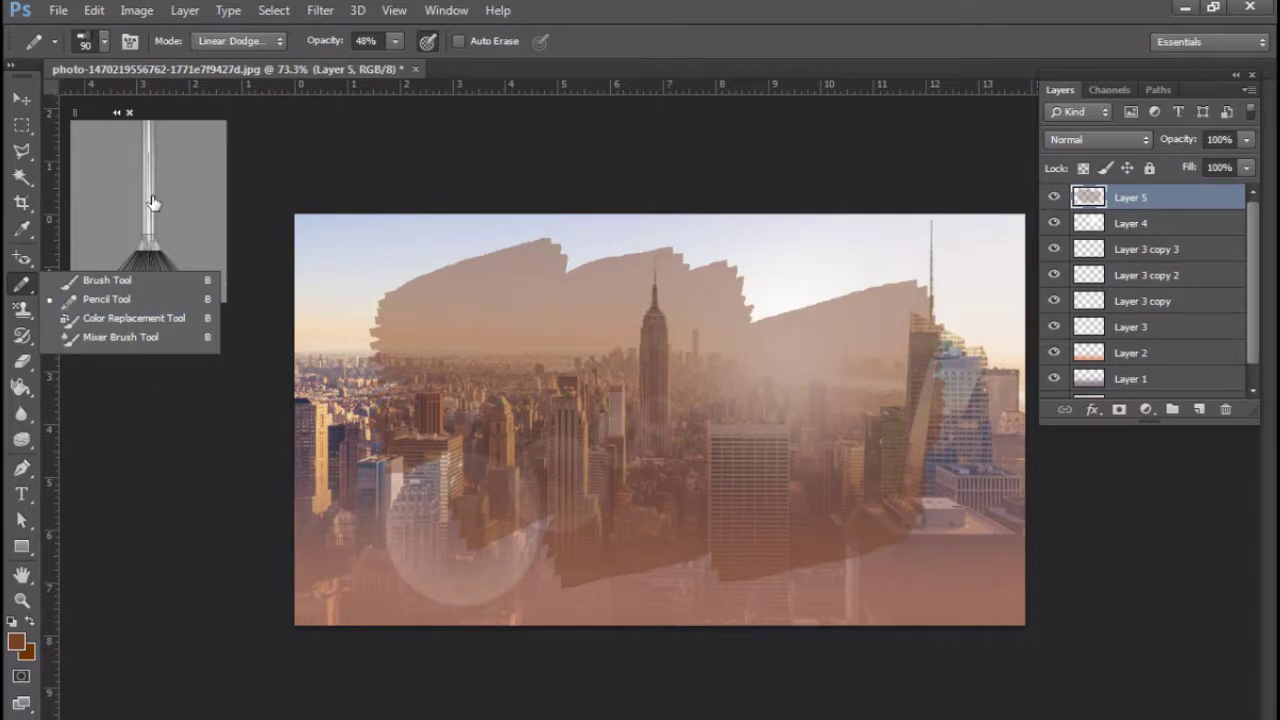
click(1060, 198)
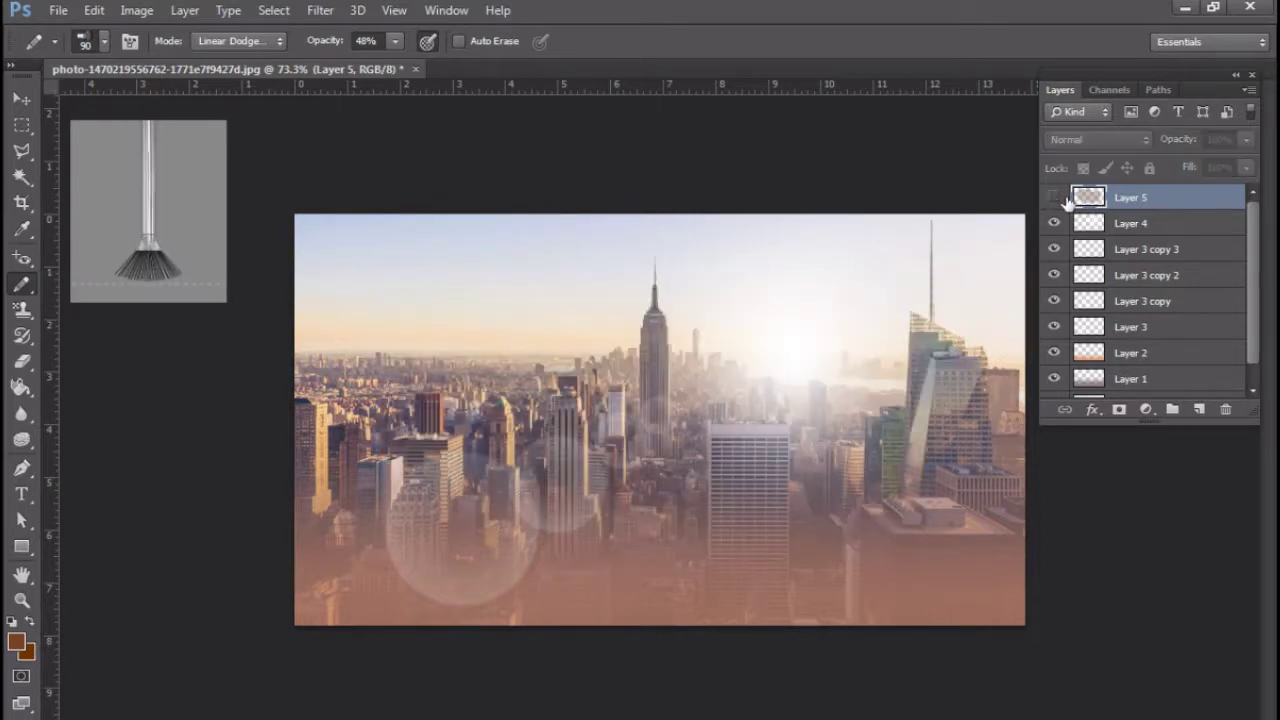
drag(1060, 208, 1060, 287)
click(495, 697)
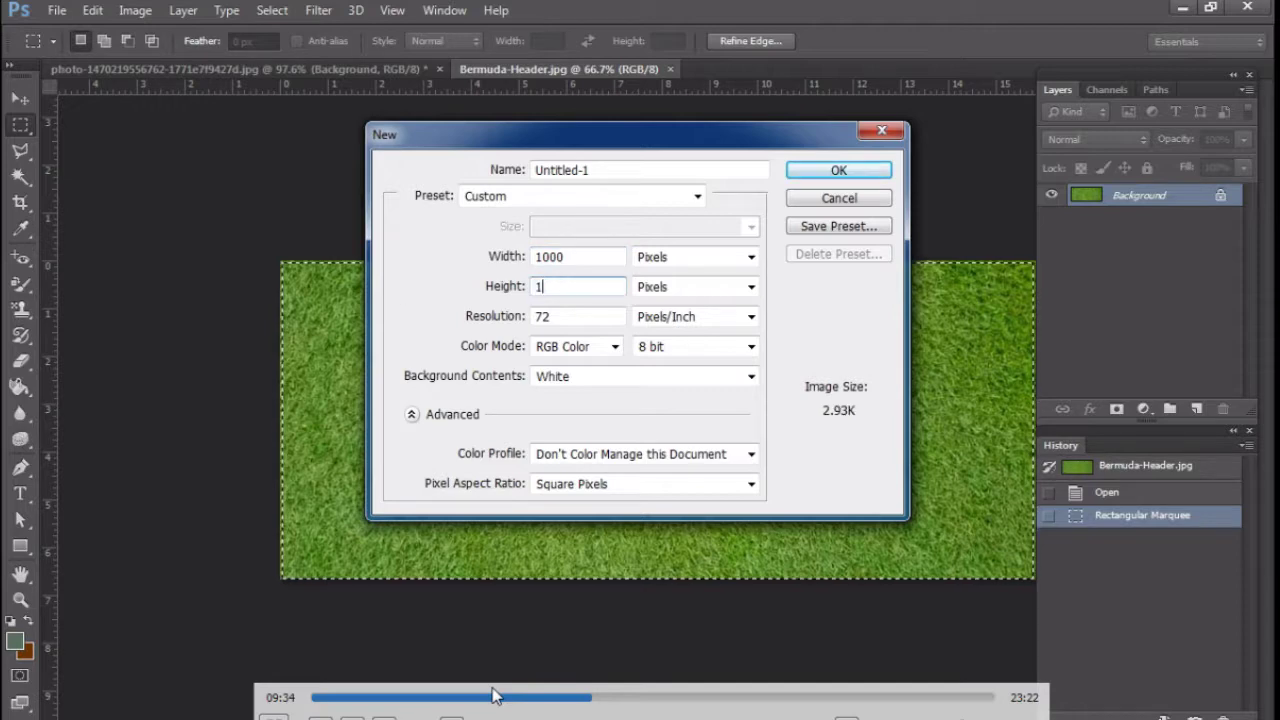
Create the 1000×1000 document and give the Pattern Stamp tool a soft round 0% hardness tip
click(839, 172)
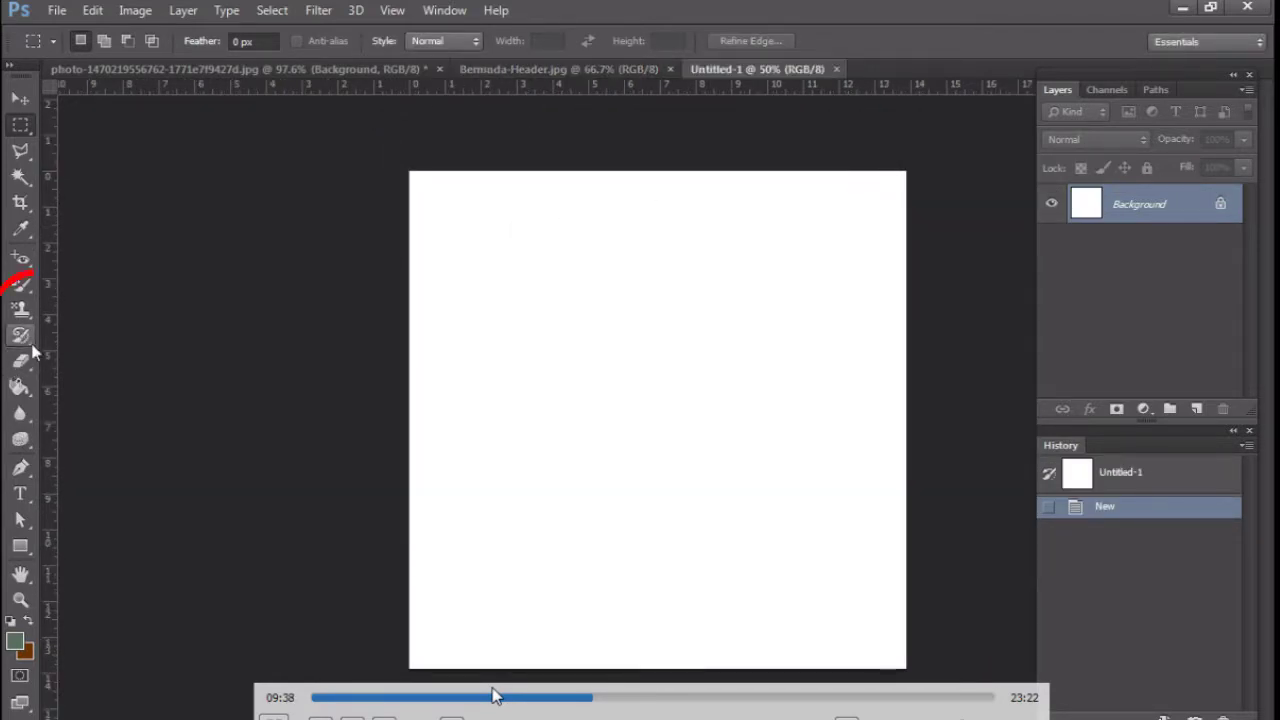
click(21, 310)
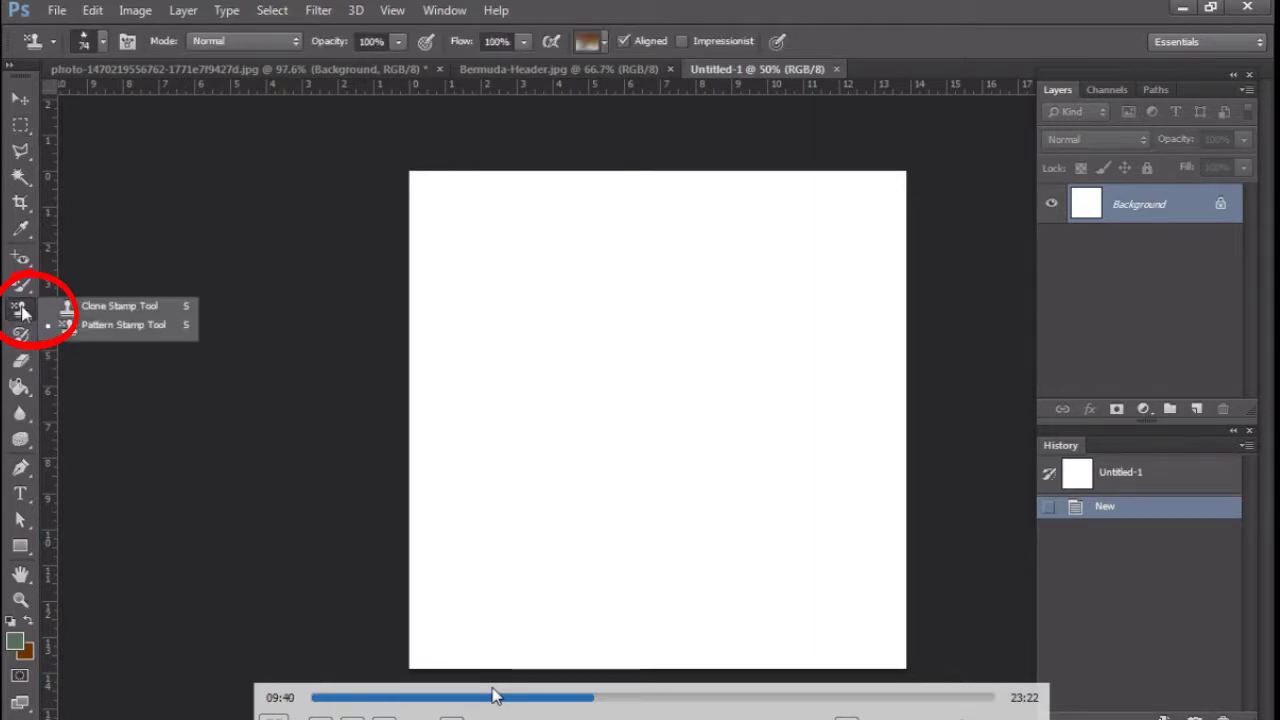
click(103, 41)
drag(230, 268, 224, 193)
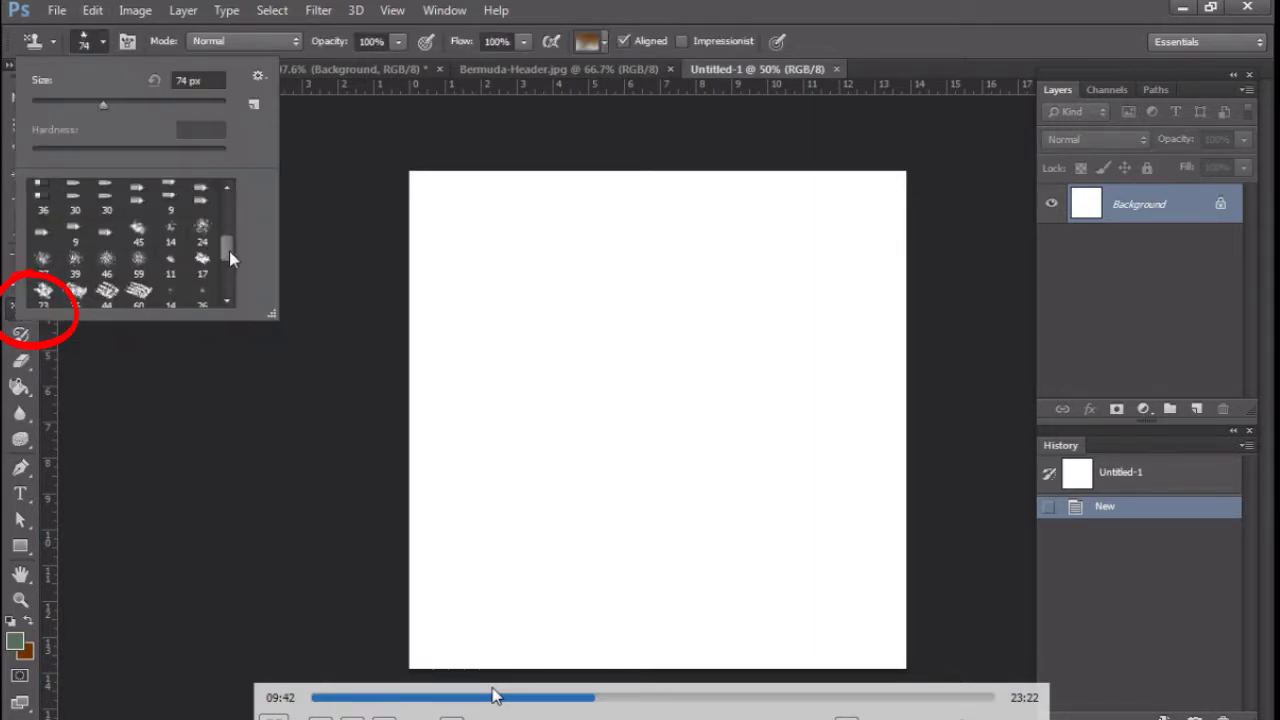
click(86, 198)
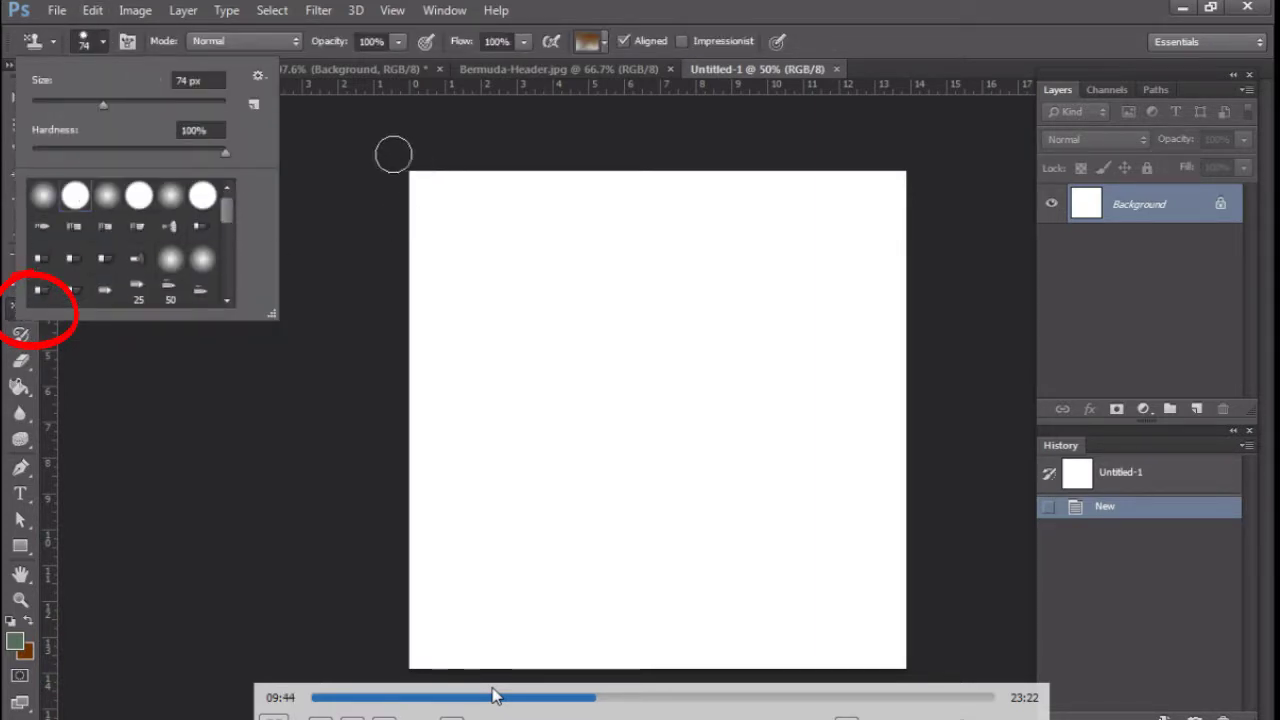
click(114, 199)
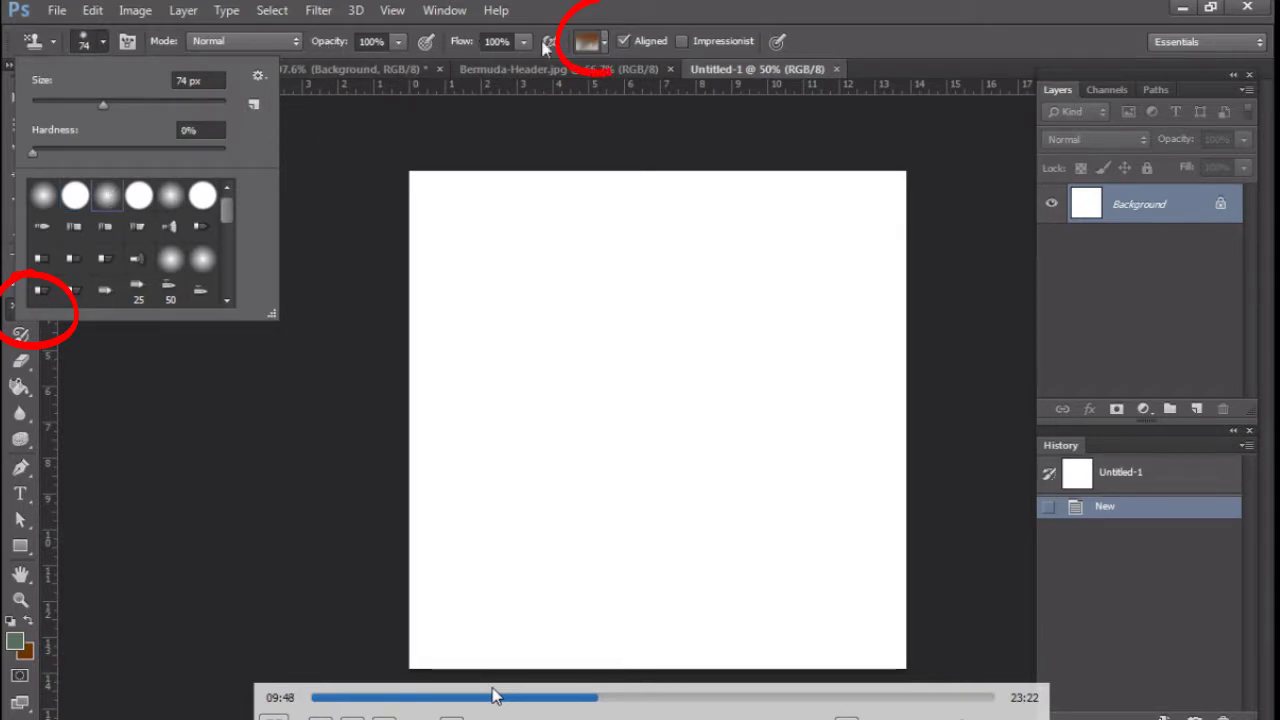
Select the green grass pattern for stamping
click(592, 45)
click(503, 121)
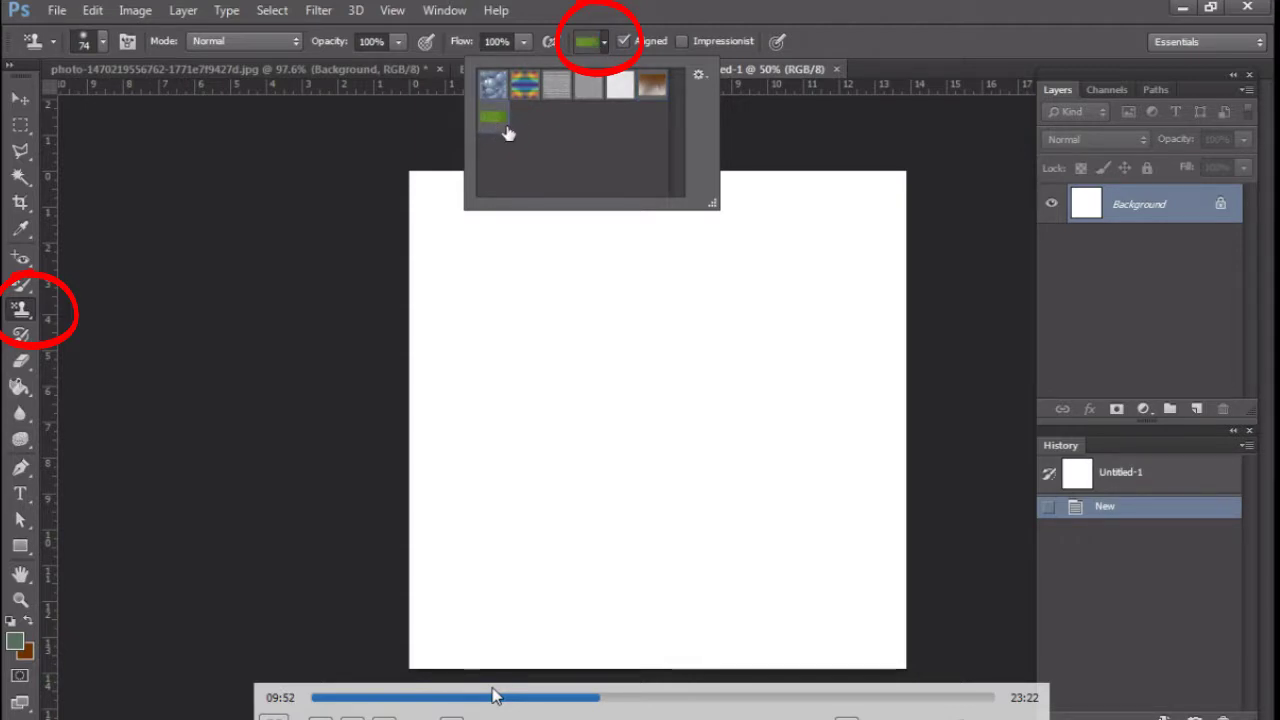
click(802, 166)
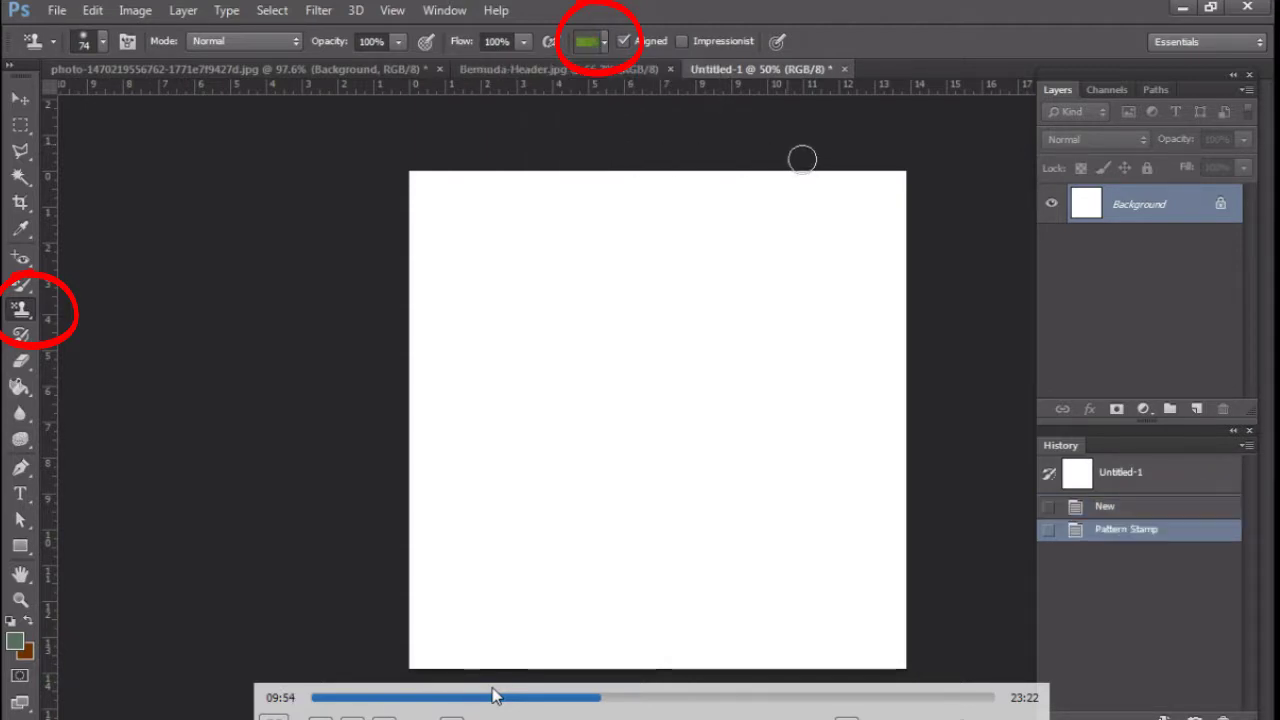